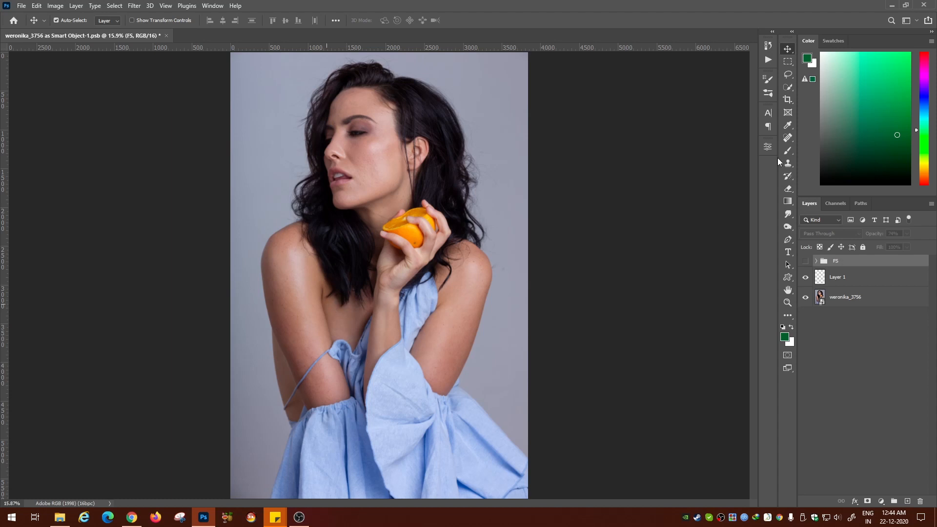
click(788, 228)
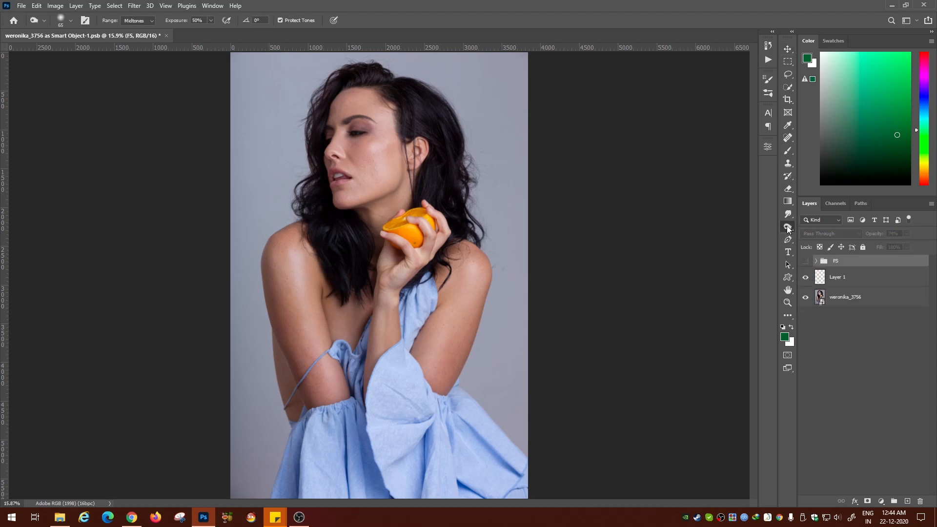
right_click(787, 226)
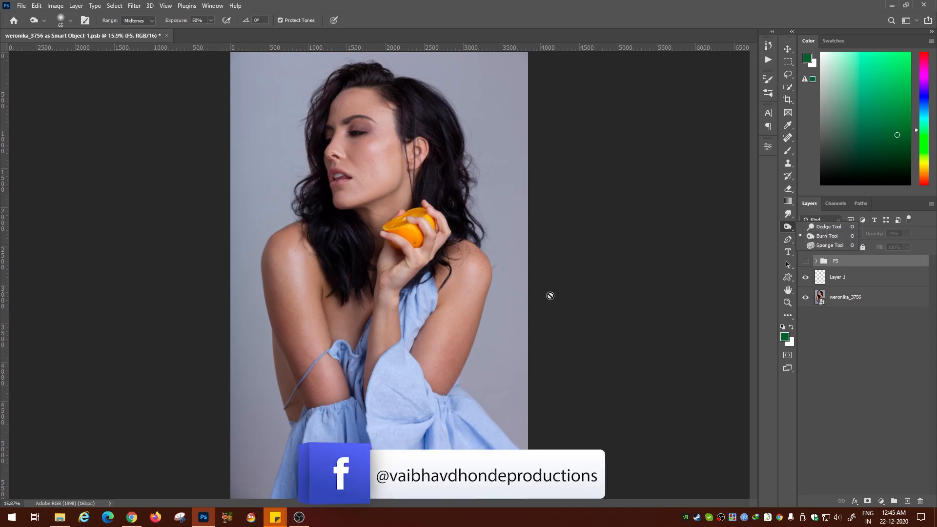
Step: Create a new A4 document (210 x 297 mm, 300 ppi) and fill its background with the dark green foreground color
click(22, 5)
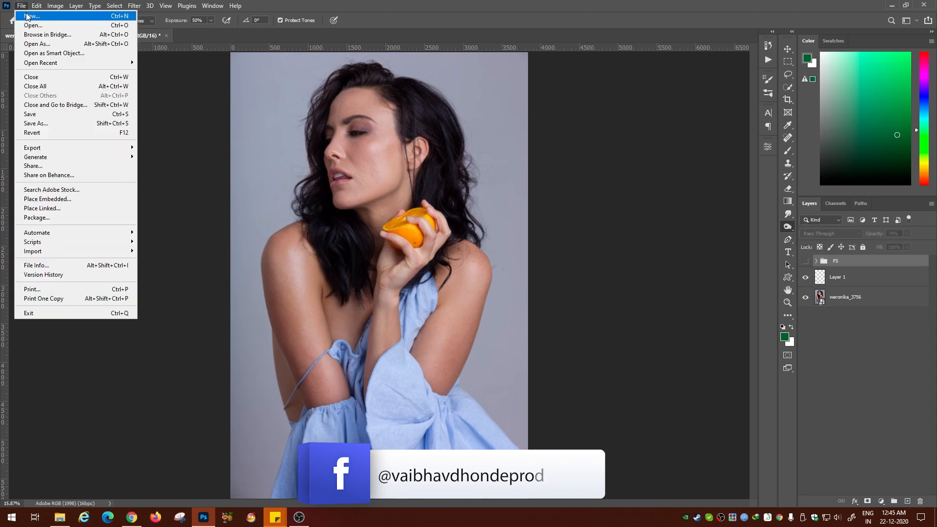
click(30, 16)
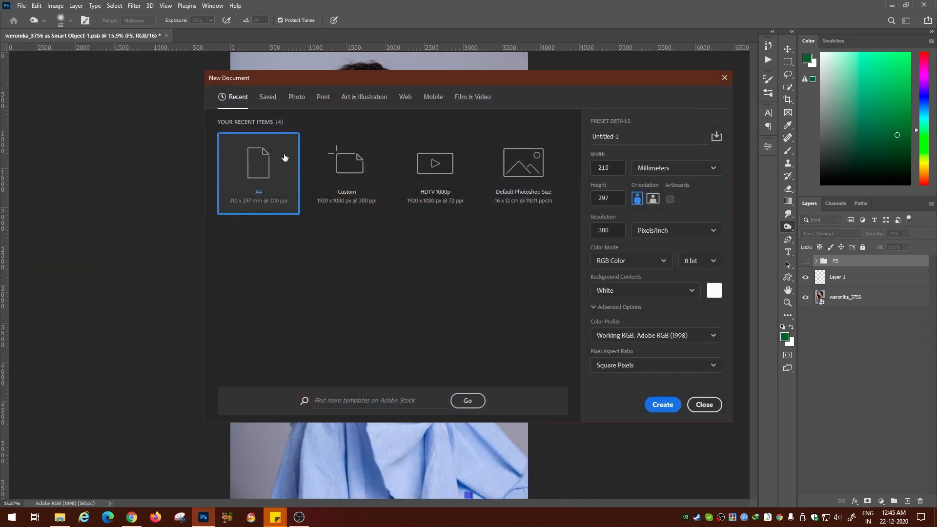
click(662, 404)
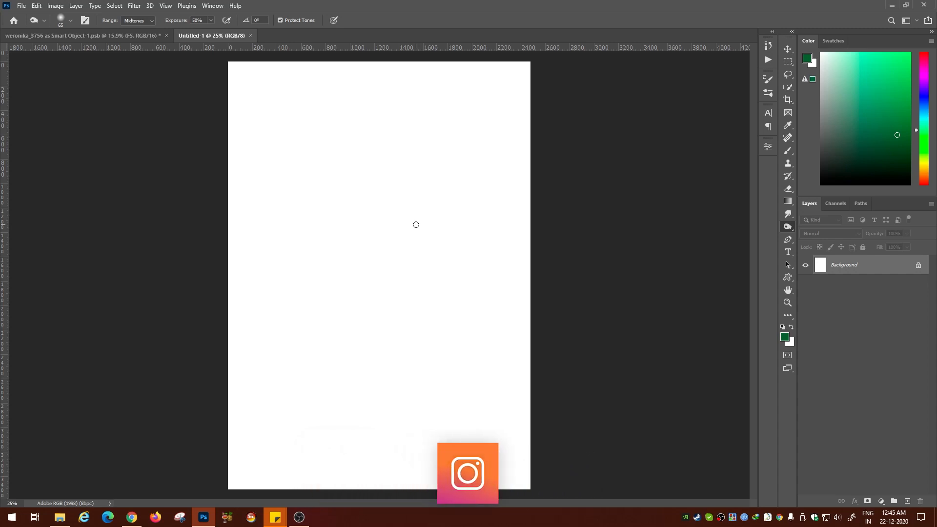
key(alt+BackSpace)
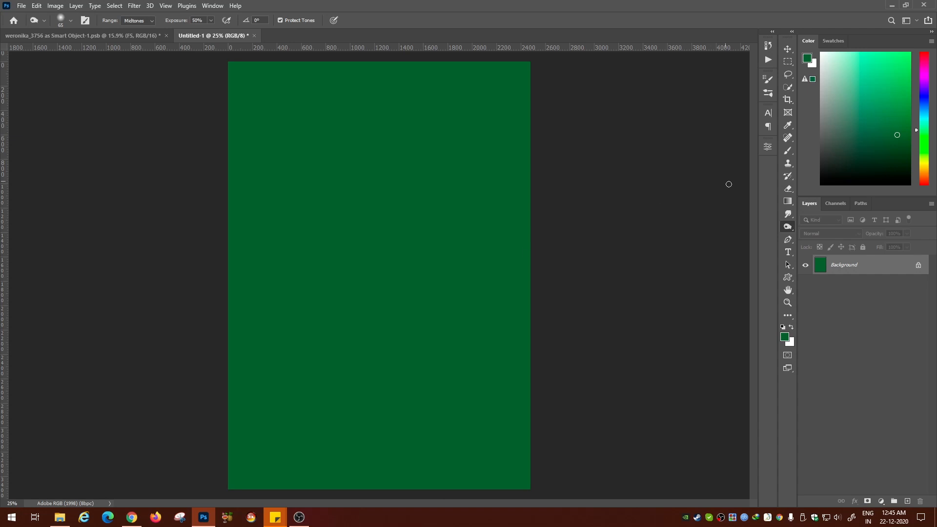
Step: Lighten a vertical streak in the left half of the green canvas using the Dodge tool, Midtones range, 50% exposure
alt+click(788, 227)
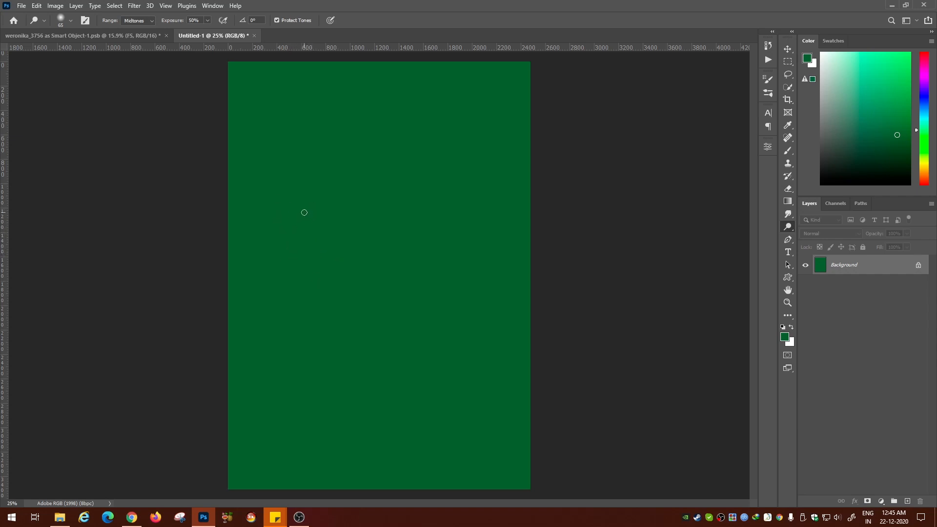
mouse_move(302, 214)
mouse_down()
mouse_move(298, 288)
mouse_move(305, 192)
mouse_move(297, 323)
mouse_move(310, 197)
mouse_move(295, 263)
mouse_up()
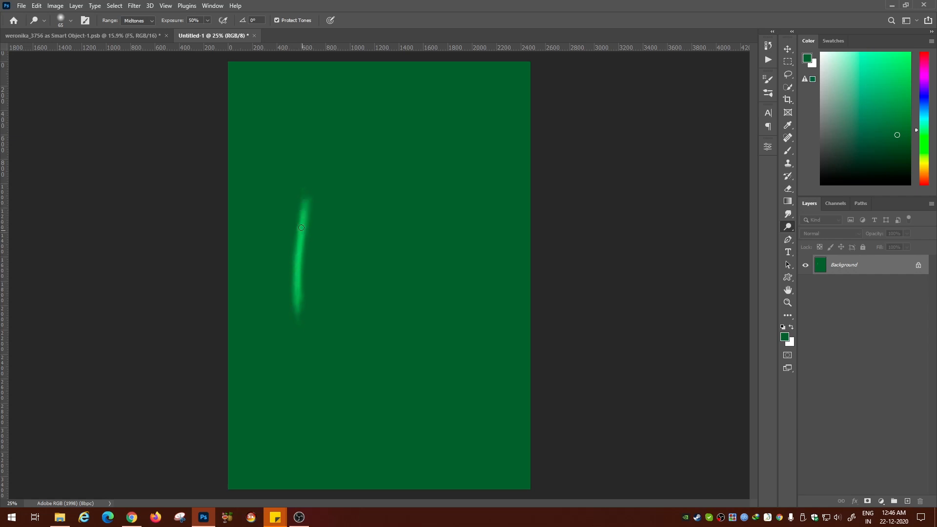
drag(302, 227, 305, 215)
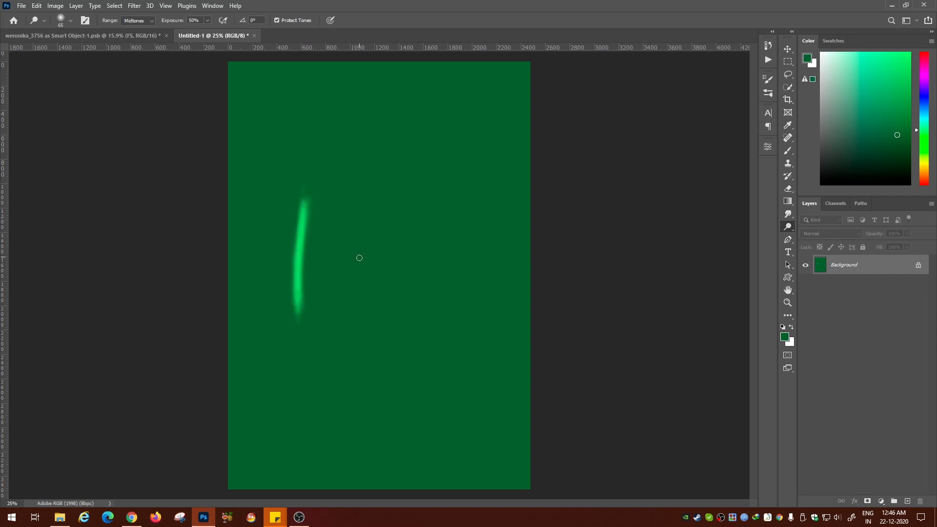
Step: Darken a vertical streak beside the light one on the green canvas using the Burn tool, Midtones range, 50% exposure
click(787, 229)
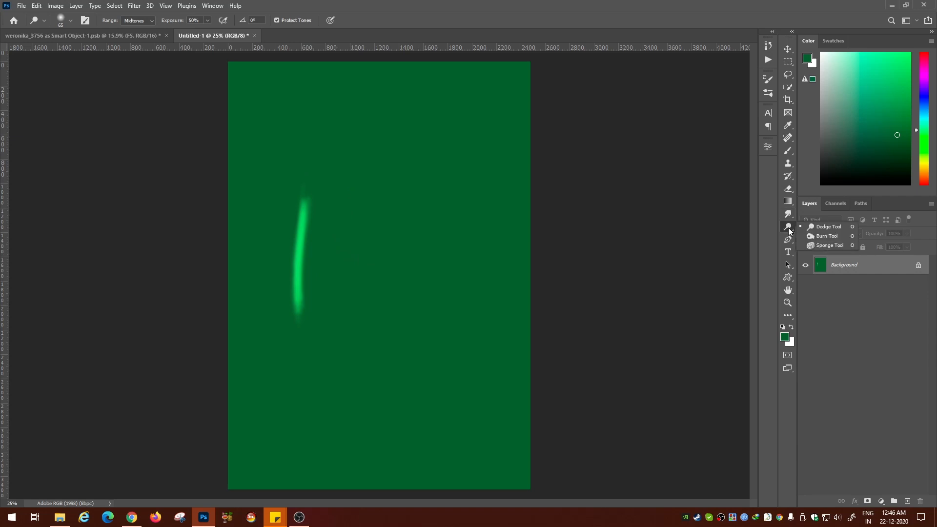
click(820, 236)
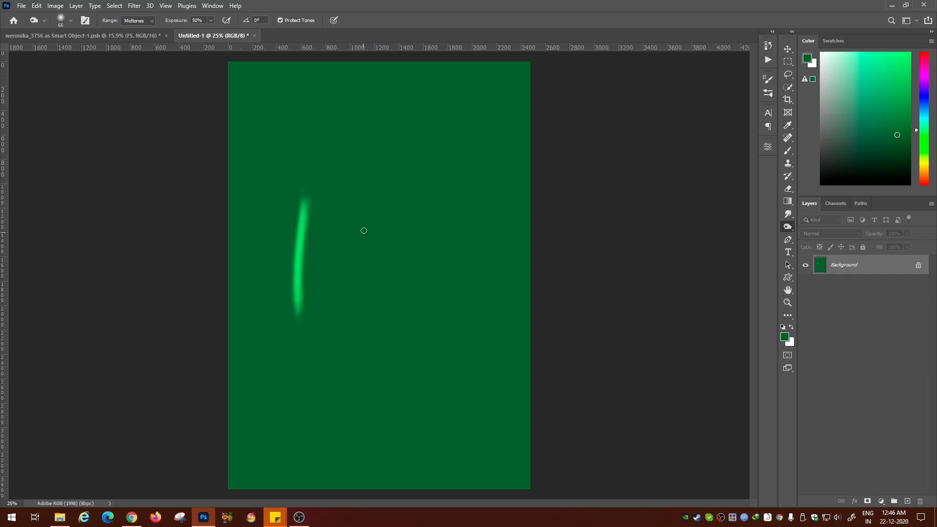
mouse_move(364, 230)
mouse_down()
mouse_move(357, 324)
mouse_move(371, 213)
mouse_move(356, 327)
mouse_move(376, 190)
mouse_move(360, 305)
mouse_move(375, 201)
mouse_move(362, 302)
mouse_move(375, 234)
mouse_up()
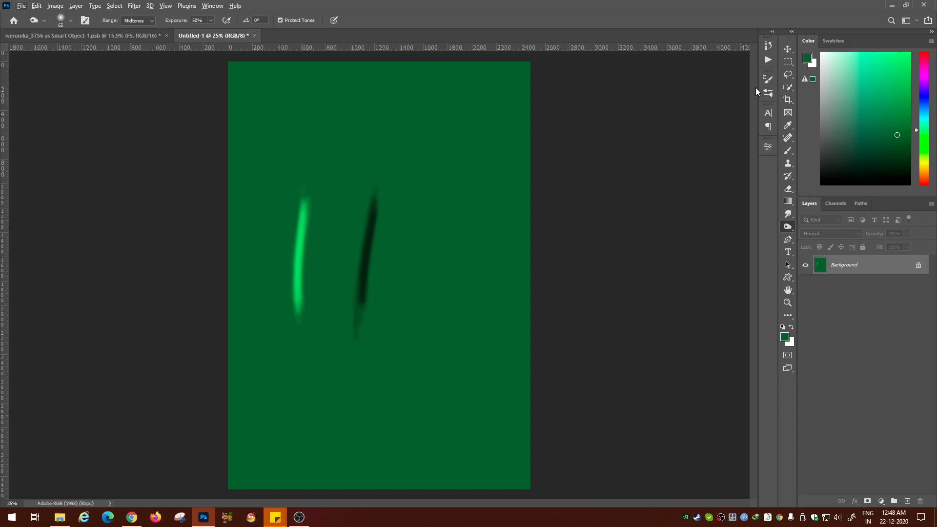
Step: Fill the background with the white background color and add a new empty layer above it
key(ctrl+BackSpace)
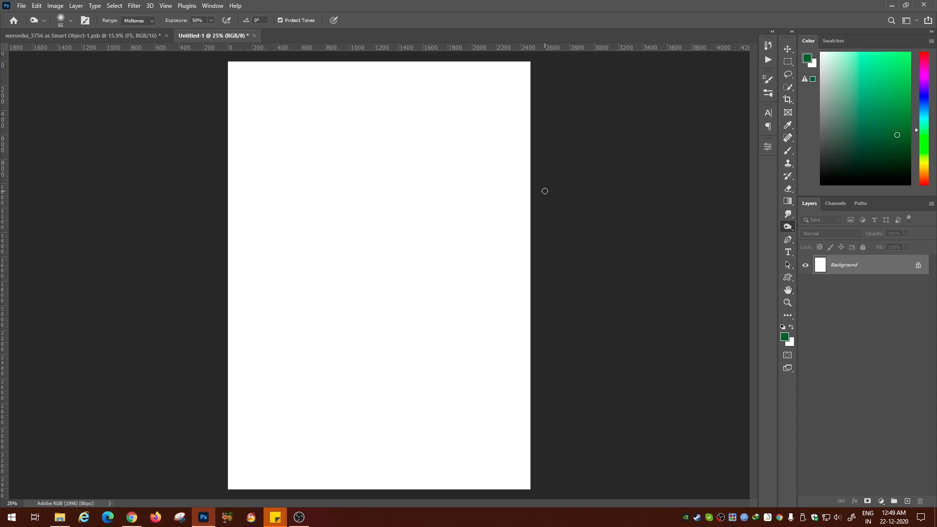
click(907, 502)
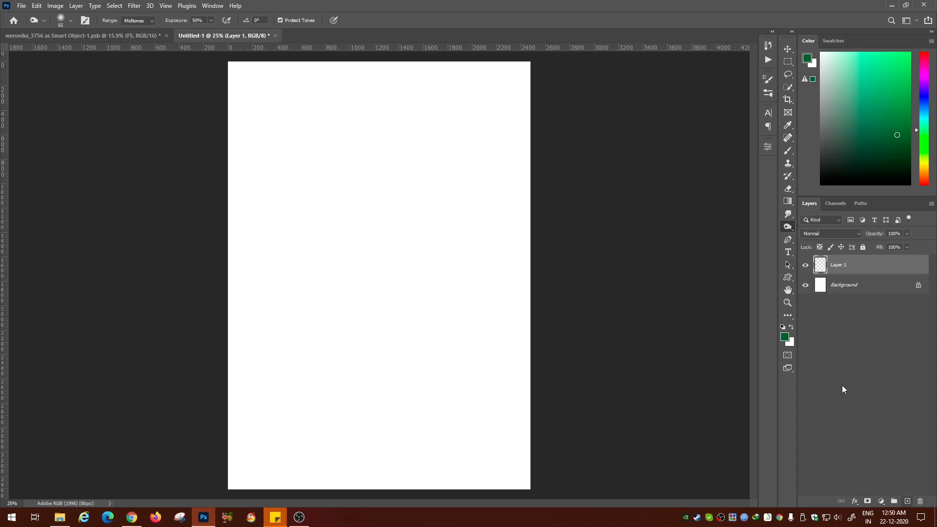
Step: Make a circular selection near the middle of the canvas with the Elliptical Marquee tool
click(792, 58)
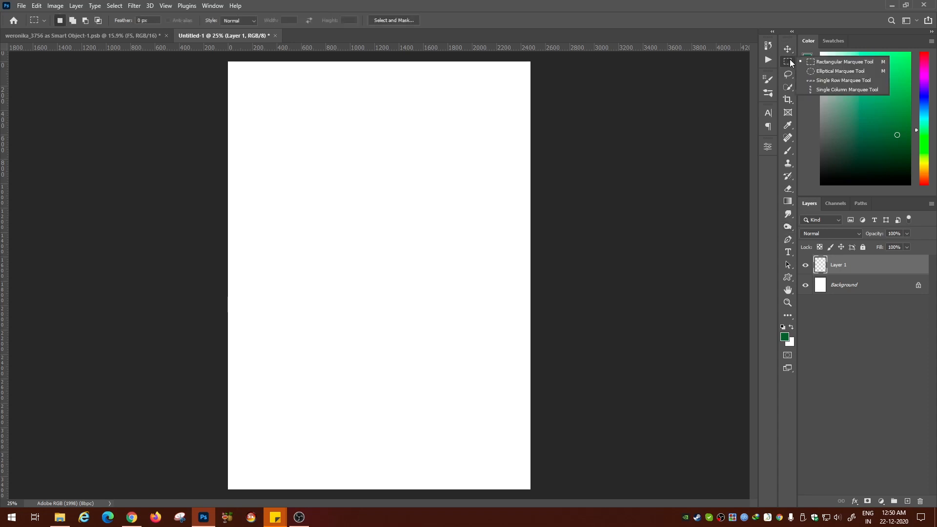
click(829, 73)
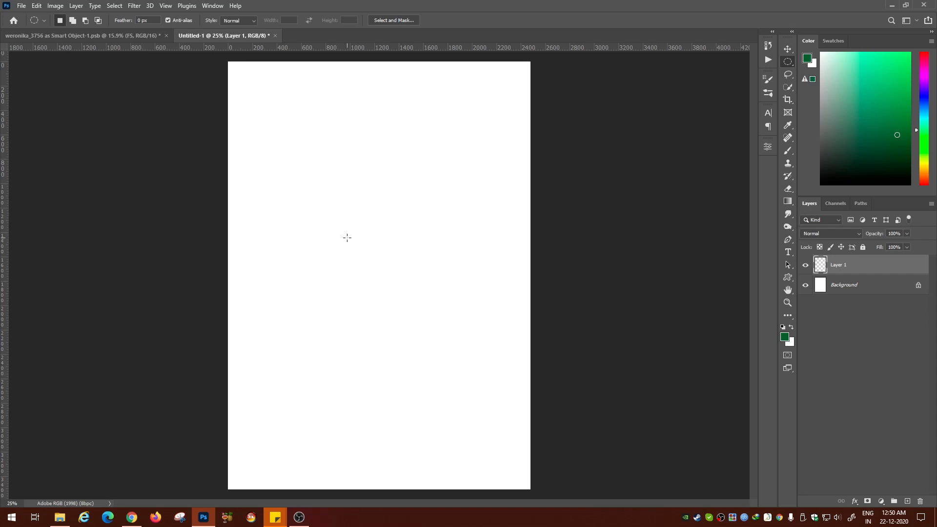
drag(336, 226, 462, 329)
Step: Fill the circular selection on the new layer with 50% Gray, Normal mode, 100% opacity
click(37, 6)
click(66, 157)
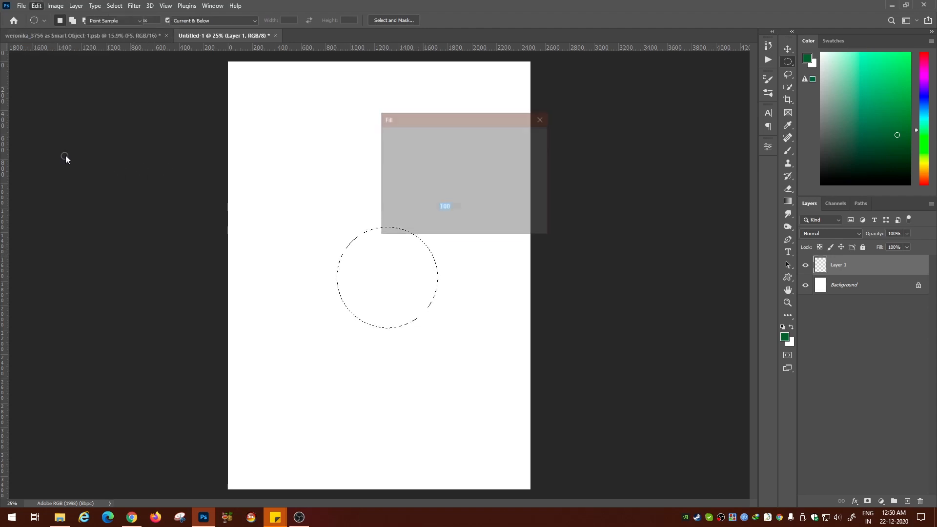
click(471, 136)
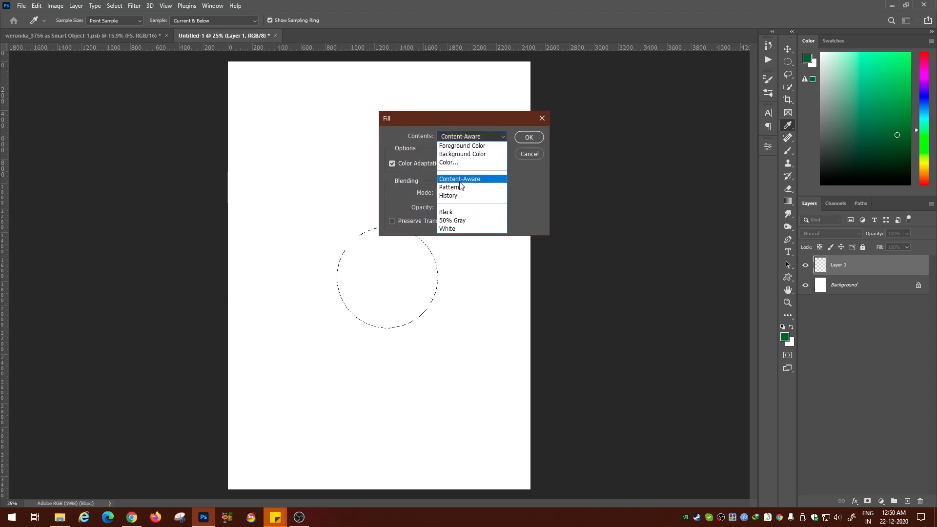
click(460, 222)
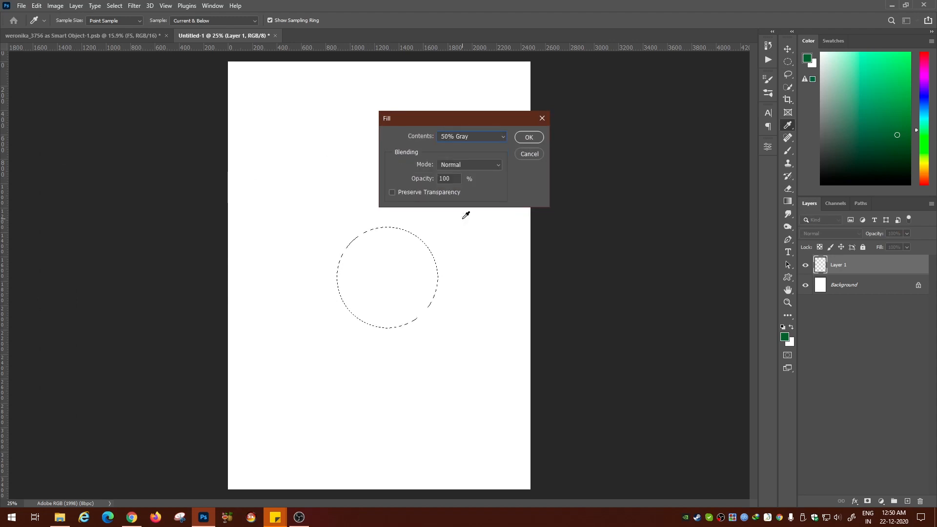
click(531, 137)
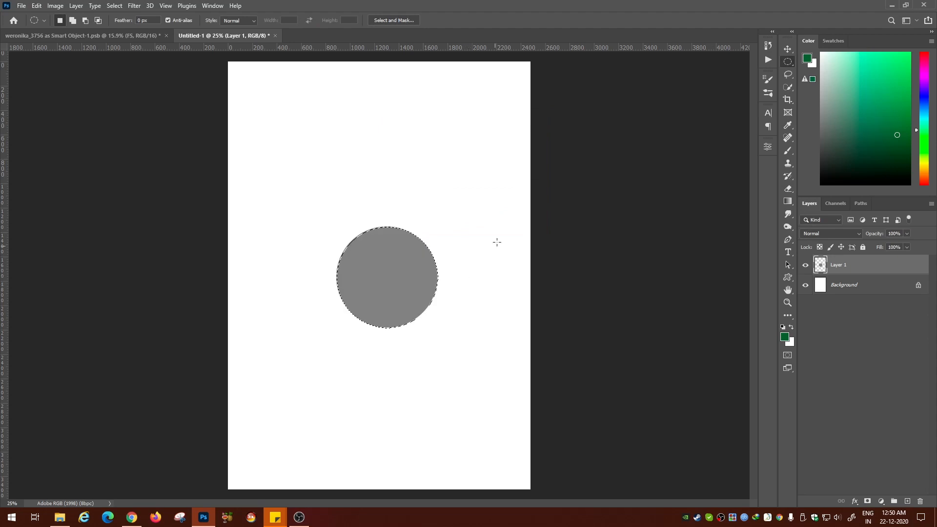
Step: Deselect the gray circle and move it slightly up and left, closer to the center of the canvas
click(788, 49)
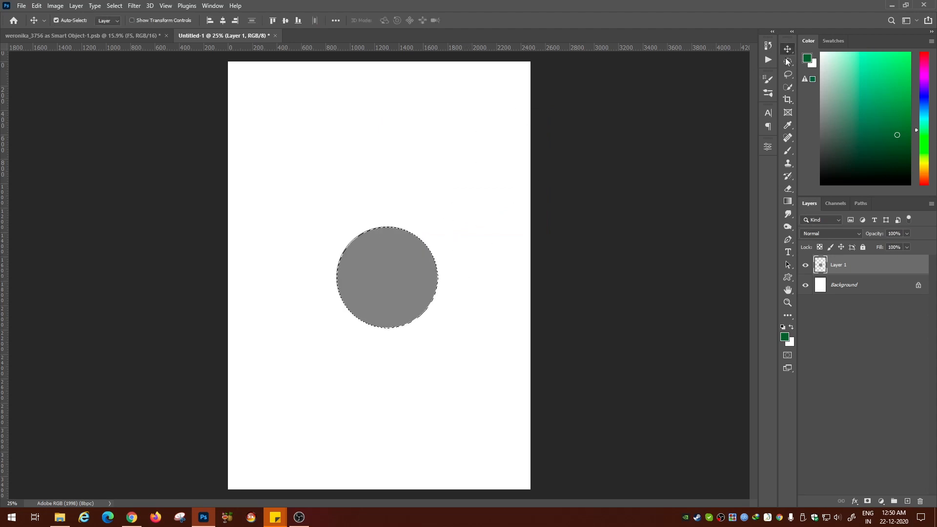
key(ctrl)
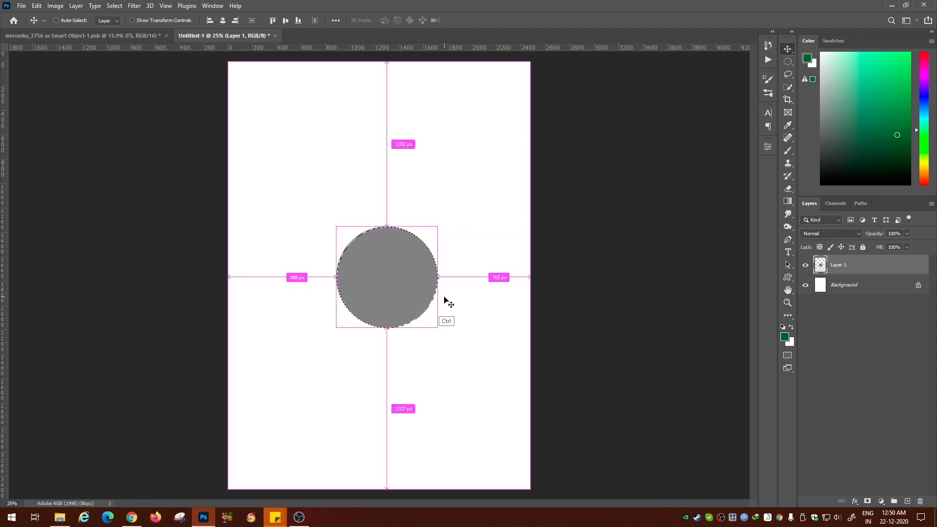
key(ctrl+d)
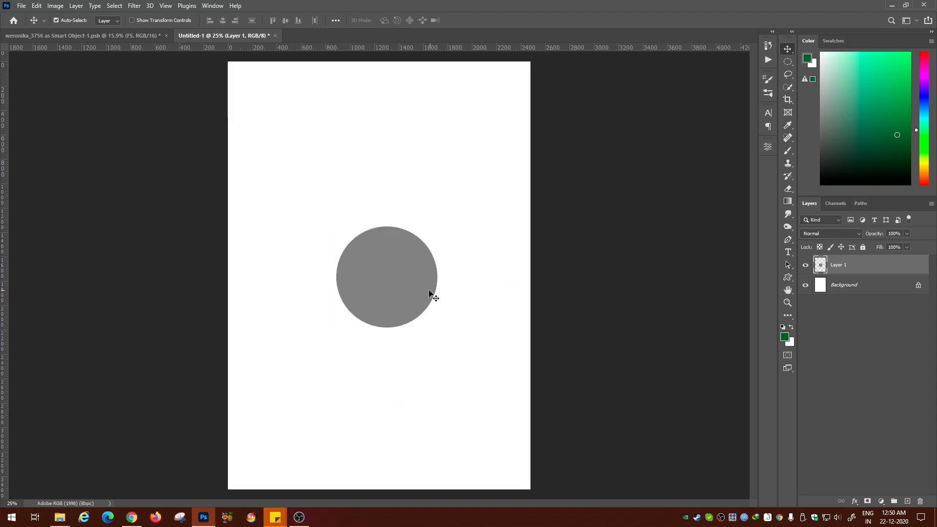
drag(433, 293, 420, 280)
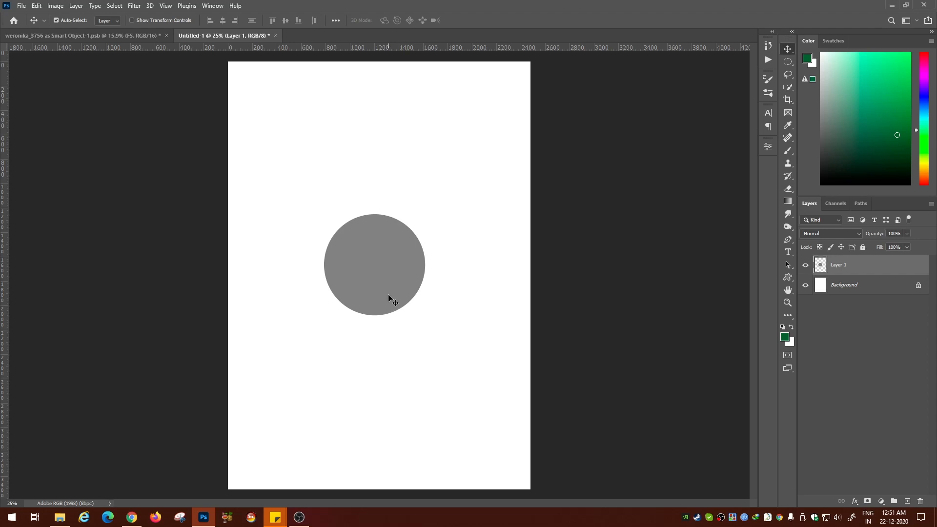
Step: Enlarge the Burn tool's brush to 400 px, darken the right side of the gray circle, and undo the last stroke
click(787, 227)
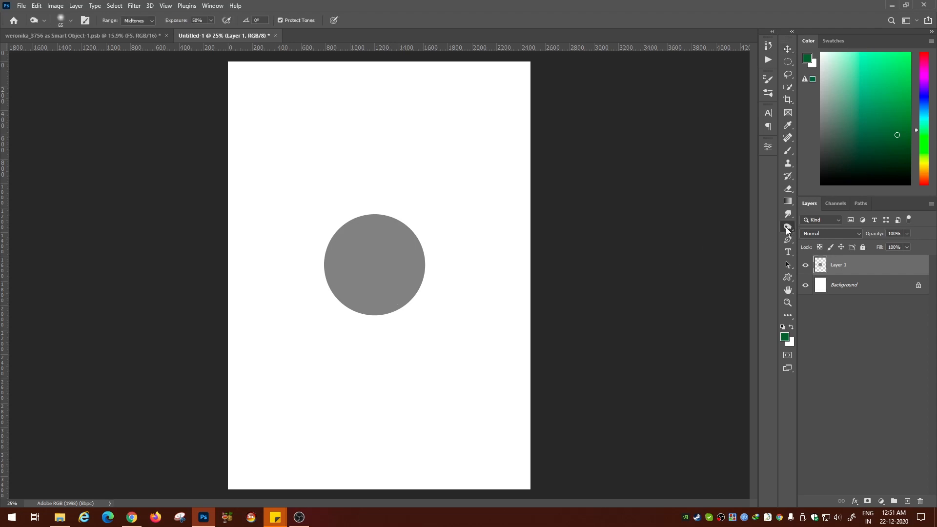
right_click(787, 228)
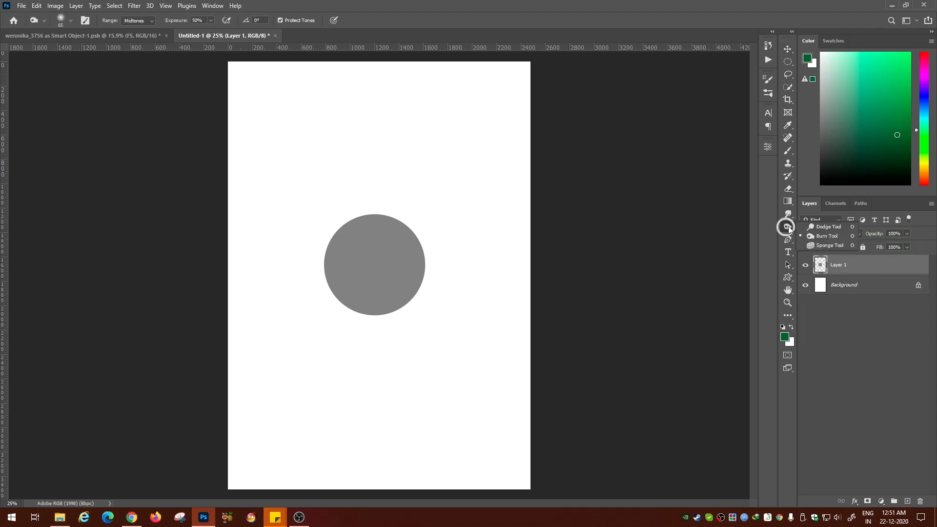
click(813, 236)
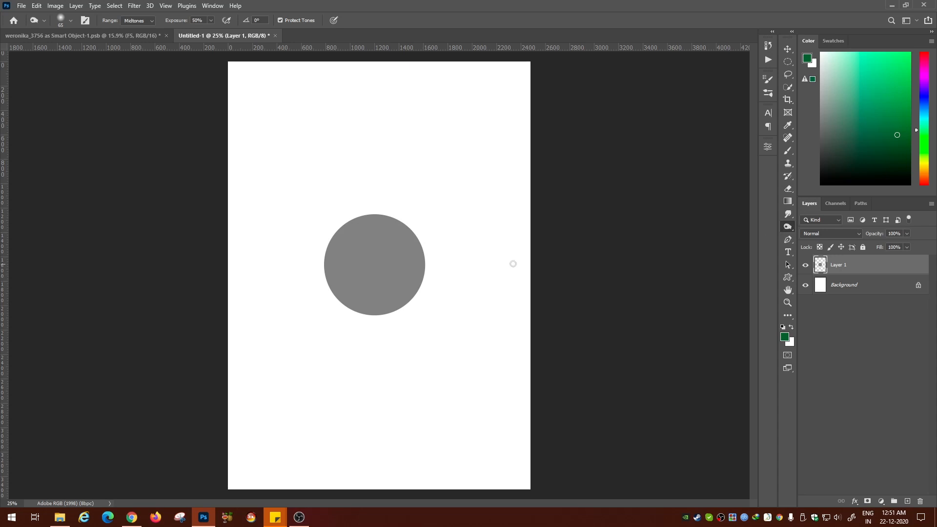
key(bracketright)
key(bracketright)
key(bracketright)
key(bracketright)
key(bracketright)
key(bracketright)
key(bracketright)
key(bracketright)
key(bracketright)
key(bracketright)
key(bracketright)
key(bracketright)
mouse_move(410, 255)
mouse_down()
mouse_move(408, 280)
mouse_move(427, 276)
mouse_move(404, 318)
mouse_move(377, 325)
mouse_move(364, 299)
mouse_move(395, 287)
mouse_move(378, 217)
mouse_move(416, 233)
mouse_move(438, 255)
mouse_move(411, 244)
mouse_move(367, 303)
mouse_move(426, 317)
mouse_move(440, 289)
mouse_move(404, 347)
mouse_move(373, 212)
mouse_move(416, 251)
mouse_move(392, 255)
mouse_move(391, 276)
mouse_move(377, 290)
mouse_move(325, 306)
mouse_move(366, 289)
mouse_move(390, 253)
mouse_move(335, 206)
mouse_move(396, 228)
mouse_move(353, 208)
mouse_move(427, 235)
mouse_move(398, 322)
mouse_move(429, 271)
mouse_move(416, 326)
mouse_move(421, 270)
mouse_move(411, 231)
mouse_up()
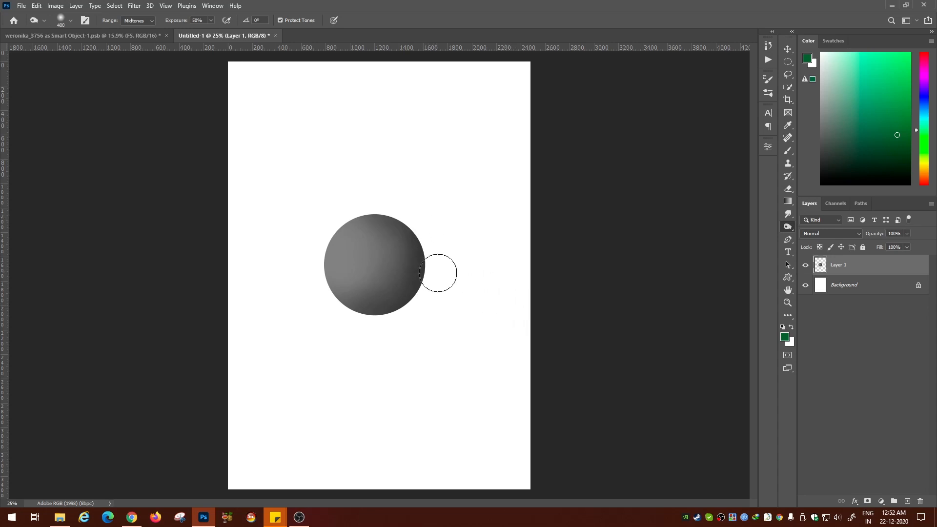
key(ctrl+z)
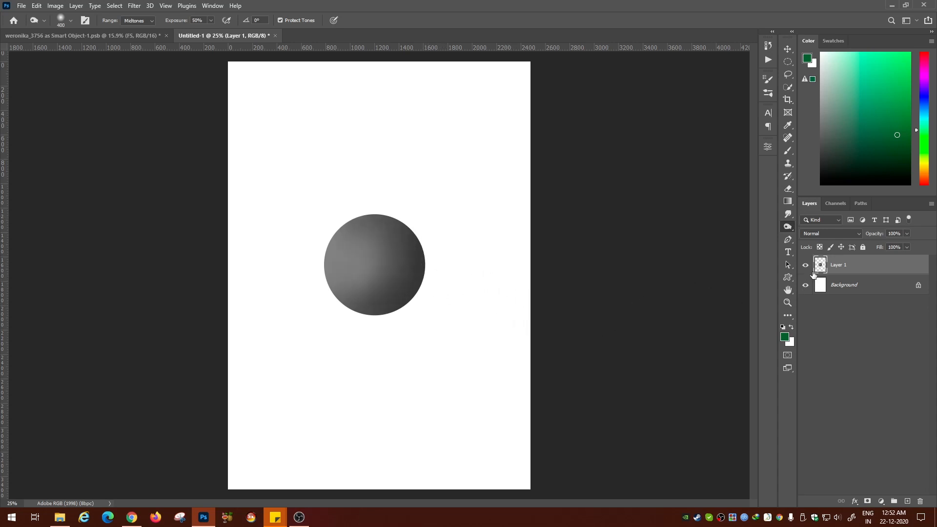
Step: Switch to the Dodge tool, enlarge its brush, and lighten the upper-left edge of the gray circle
right_click(789, 225)
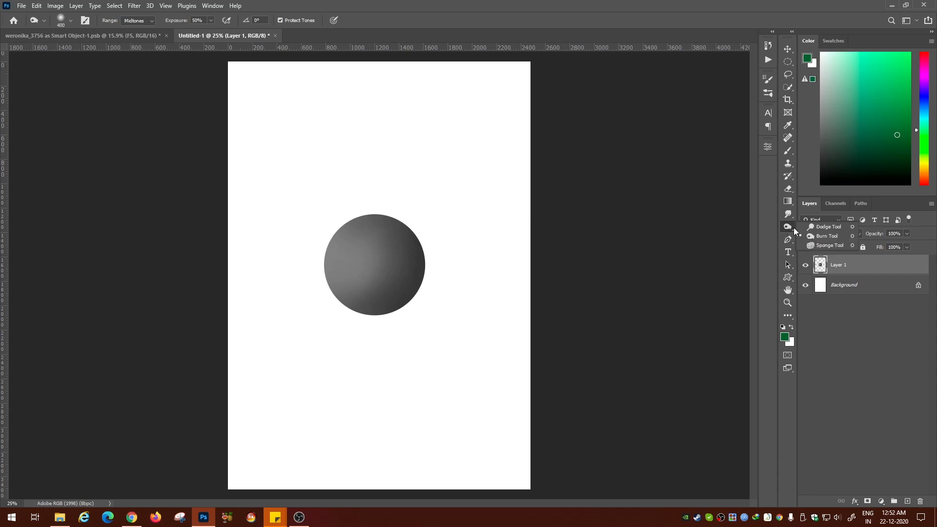
click(811, 227)
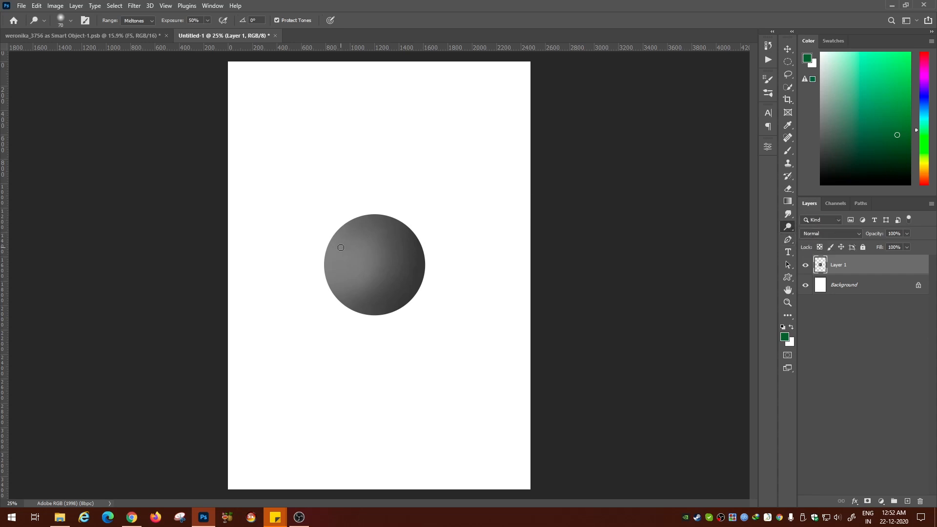
key(bracketright)
key(bracketright)
key(bracketright)
key(bracketright)
key(bracketright)
key(bracketright)
key(bracketright)
key(bracketright)
mouse_move(341, 226)
mouse_down()
mouse_move(313, 288)
mouse_move(341, 218)
mouse_move(364, 192)
mouse_move(328, 236)
mouse_move(325, 269)
mouse_move(334, 297)
mouse_move(339, 276)
mouse_move(333, 272)
mouse_move(339, 306)
mouse_move(326, 251)
mouse_move(346, 228)
mouse_move(383, 212)
mouse_move(326, 248)
mouse_move(336, 231)
mouse_move(307, 269)
mouse_move(313, 294)
mouse_move(335, 309)
mouse_move(361, 294)
mouse_move(336, 279)
mouse_move(341, 296)
mouse_move(330, 246)
mouse_move(365, 211)
mouse_move(352, 244)
mouse_up()
Step: Adjust the Dodge brush to 175 px and undo the last lightening strokes on the circle
key(bracketright)
key(bracketright)
key(bracketleft)
key(bracketleft)
key(bracketright)
key(bracketright)
key(bracketright)
key(ctrl+z)
key(ctrl+z)
key(ctrl+z)
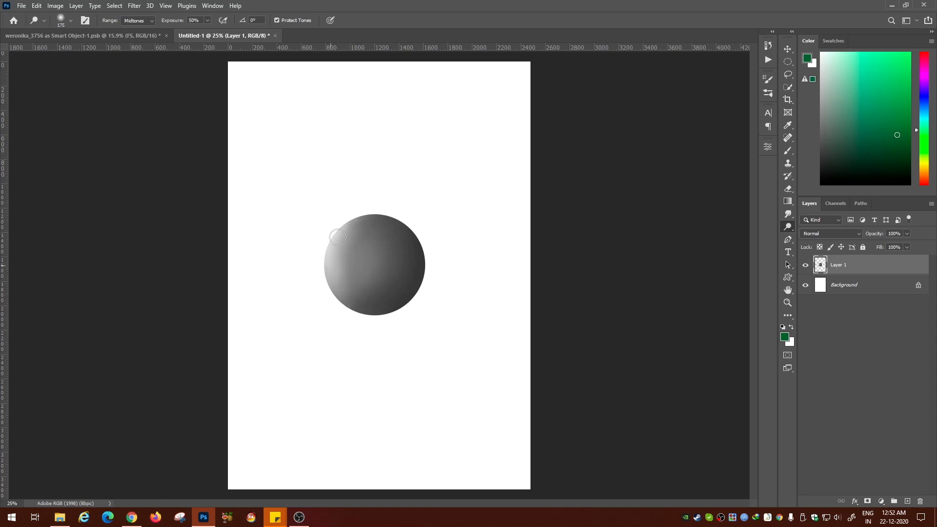
Step: Extend the Dodge highlight along the left edge and upper-left part of the shaded circle
mouse_move(305, 271)
mouse_down()
mouse_move(321, 302)
mouse_move(318, 275)
mouse_move(370, 329)
mouse_move(323, 289)
mouse_up()
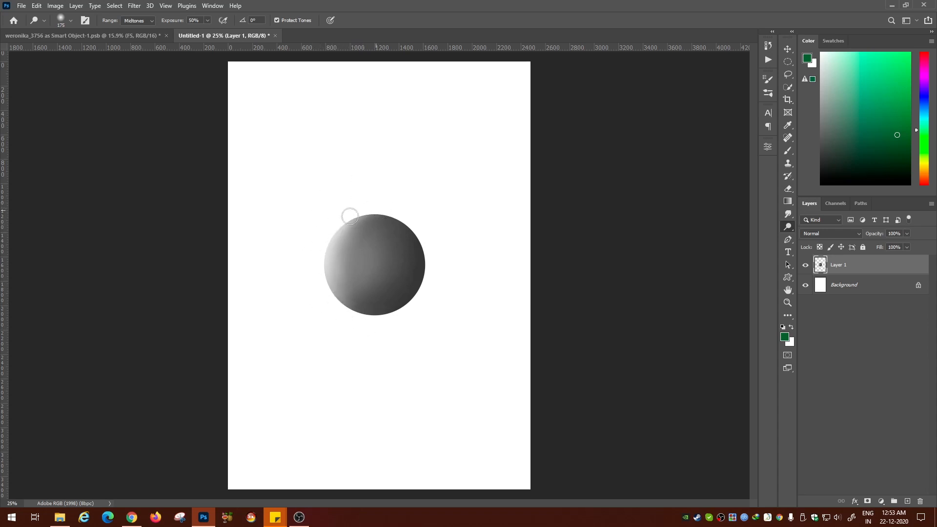
mouse_move(372, 225)
mouse_down()
mouse_move(349, 259)
mouse_move(351, 301)
mouse_move(380, 314)
mouse_move(350, 246)
mouse_move(380, 225)
mouse_move(352, 290)
mouse_move(354, 302)
mouse_move(356, 304)
mouse_up()
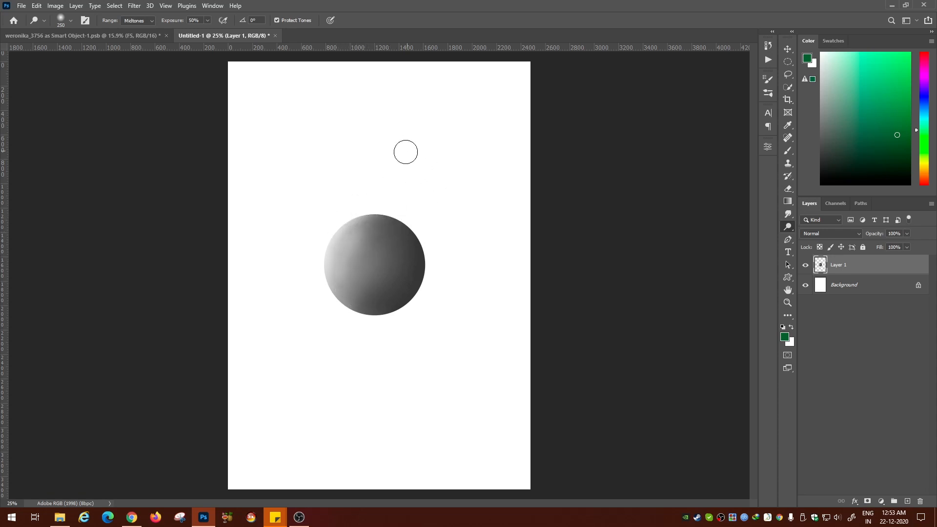
Step: Switch to the Burn tool, darken the middle of the shaded circle at 400 px, and refine its upper-left part at 175 px
right_click(789, 225)
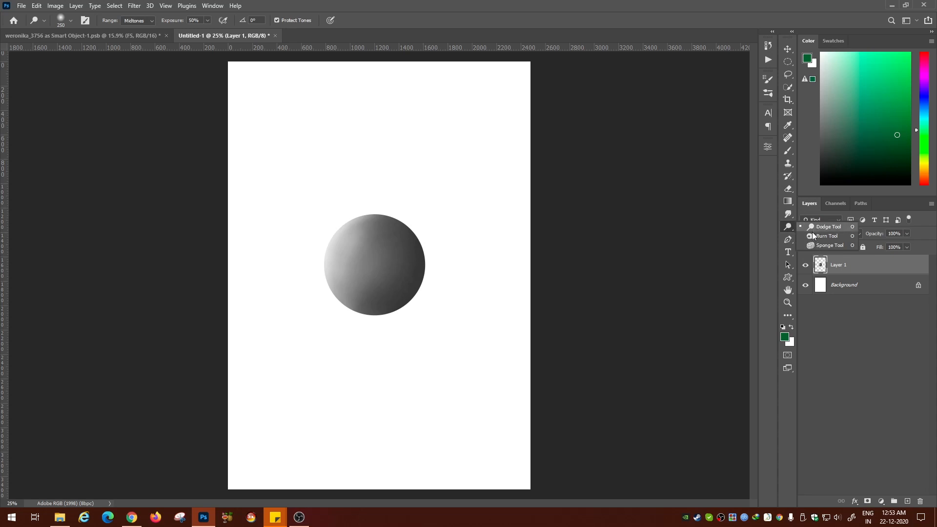
click(815, 235)
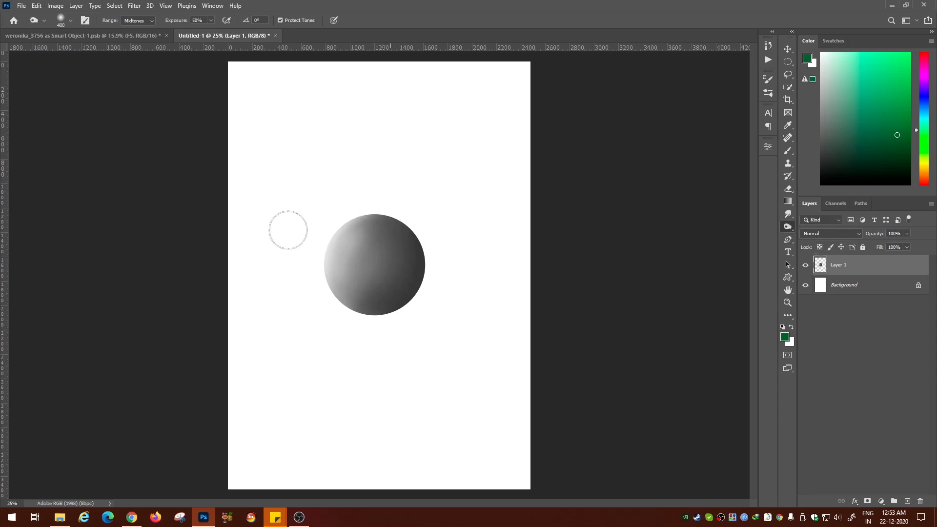
mouse_move(359, 239)
mouse_down()
mouse_move(411, 244)
mouse_move(404, 297)
mouse_move(417, 254)
mouse_move(377, 300)
mouse_move(345, 304)
mouse_move(358, 237)
mouse_move(351, 250)
mouse_move(341, 235)
mouse_move(381, 226)
mouse_move(387, 316)
mouse_move(400, 263)
mouse_up()
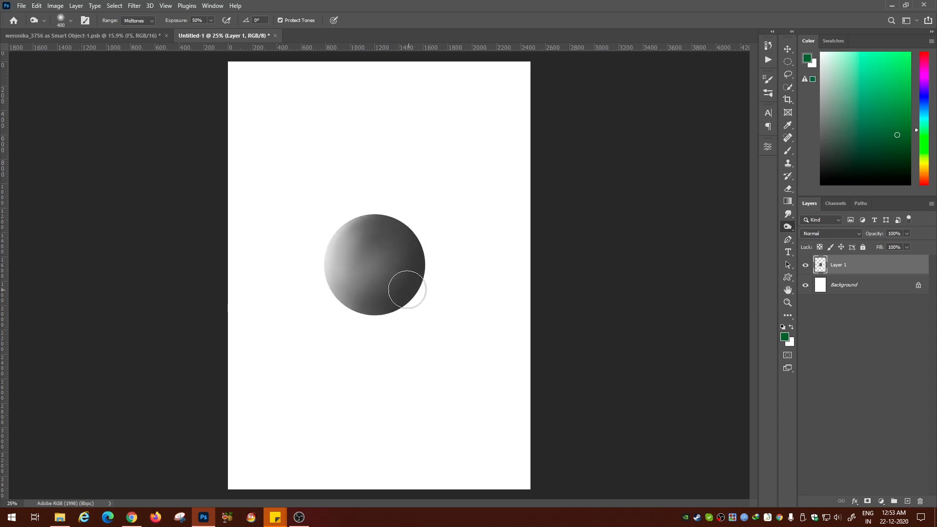
key(bracketleft)
key(bracketleft)
key(bracketleft)
key(bracketleft)
drag(354, 238, 343, 230)
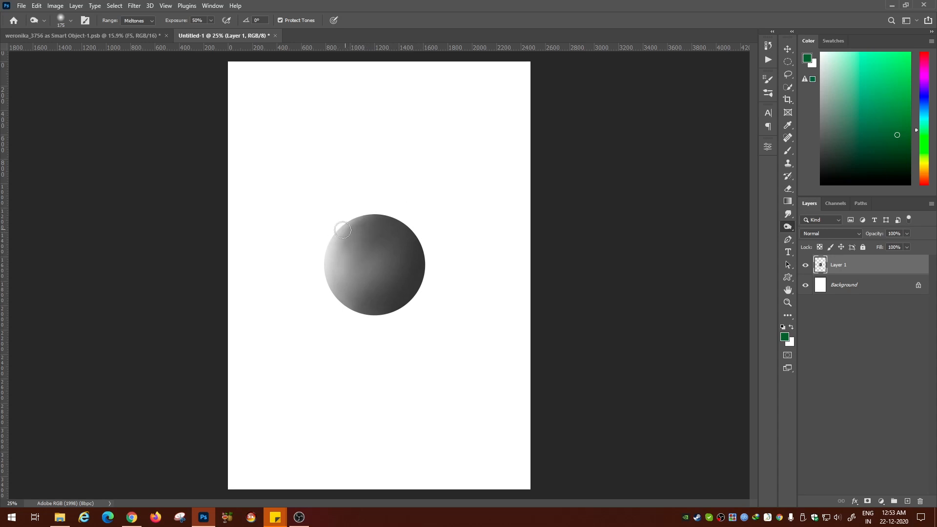
Step: Switch to the Dodge tool, lighten the circle's left side with a smaller brush, and enlarge the brush to 200 px
right_click(788, 226)
click(820, 226)
key(bracketleft)
key(bracketleft)
mouse_move(337, 236)
mouse_down()
mouse_move(359, 231)
mouse_move(341, 259)
mouse_move(355, 262)
mouse_move(348, 276)
mouse_move(338, 260)
mouse_move(337, 287)
mouse_move(363, 312)
mouse_move(363, 262)
mouse_move(366, 293)
mouse_move(339, 276)
mouse_up()
key(bracketleft)
key(bracketleft)
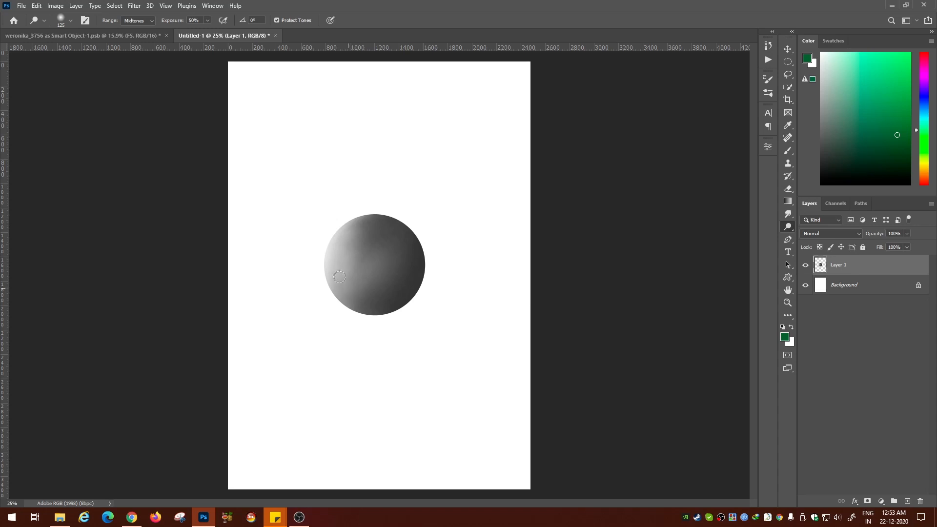
key(bracketright)
key(bracketright)
key(bracketright)
Step: Switch to the Burn tool and darken the upper middle of the shaded circle with a 175 px brush
right_click(789, 225)
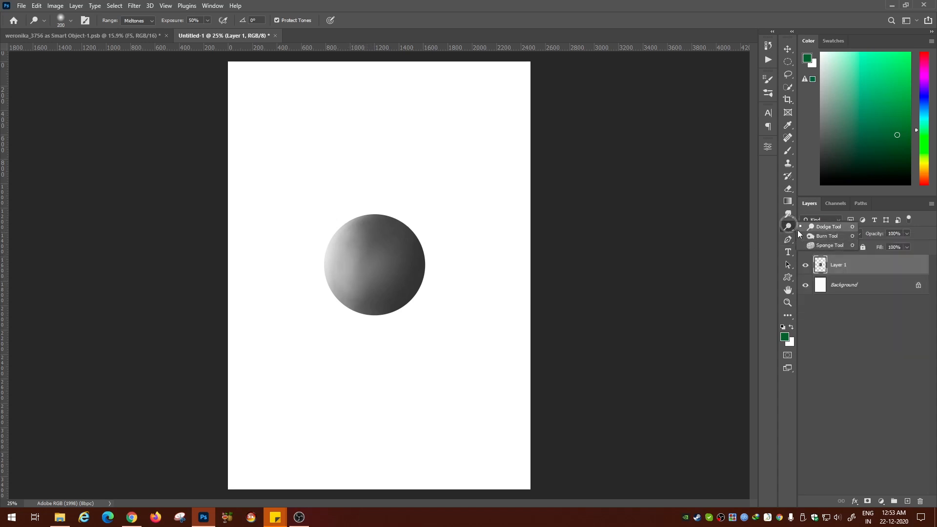
click(815, 237)
mouse_move(361, 242)
mouse_down()
mouse_move(355, 296)
mouse_move(351, 272)
mouse_move(359, 289)
mouse_move(389, 268)
mouse_move(385, 293)
mouse_move(383, 274)
mouse_move(359, 286)
mouse_move(364, 295)
mouse_move(346, 288)
mouse_move(359, 233)
mouse_up()
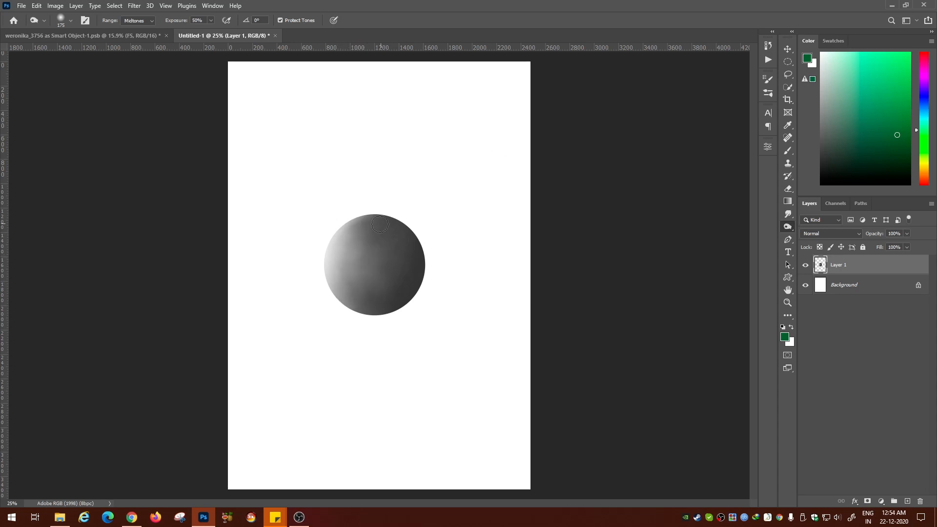
Step: Switch back to the Dodge tool, touch up the circle's upper-left area, and enlarge the brush to 300 px
right_click(787, 227)
click(820, 225)
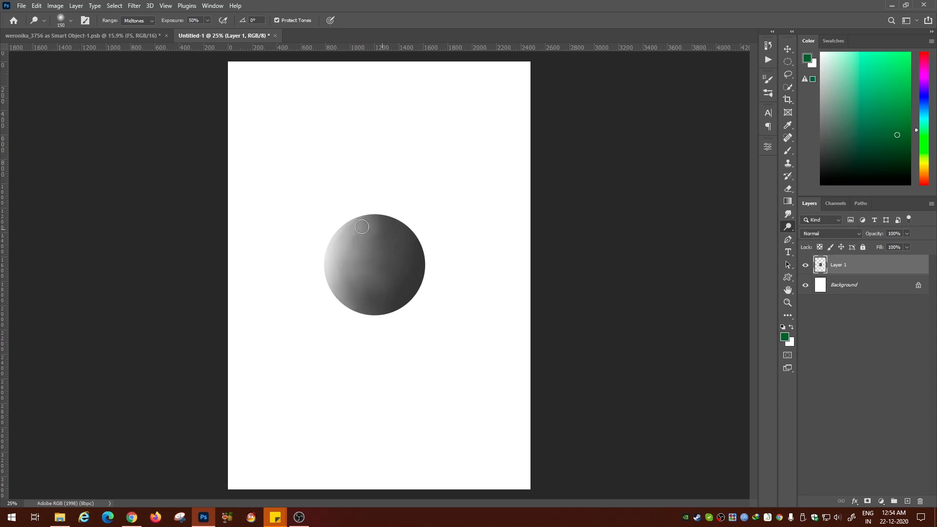
key(bracketright)
key(bracketright)
key(bracketright)
key(bracketright)
Step: Blend the circle's tonal transitions by alternating the Burn tool at 125 px and the Dodge tool, starting at 300 px
right_click(788, 227)
click(820, 235)
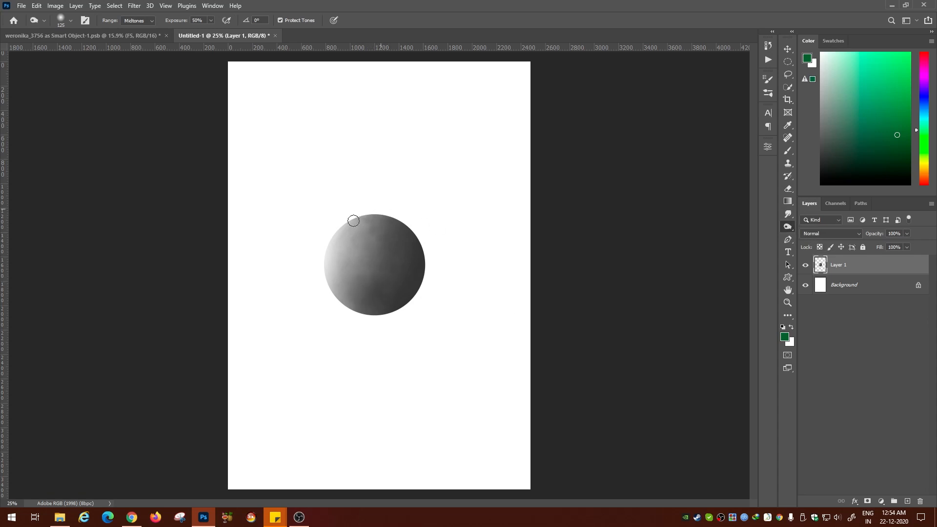
right_click(788, 227)
click(820, 226)
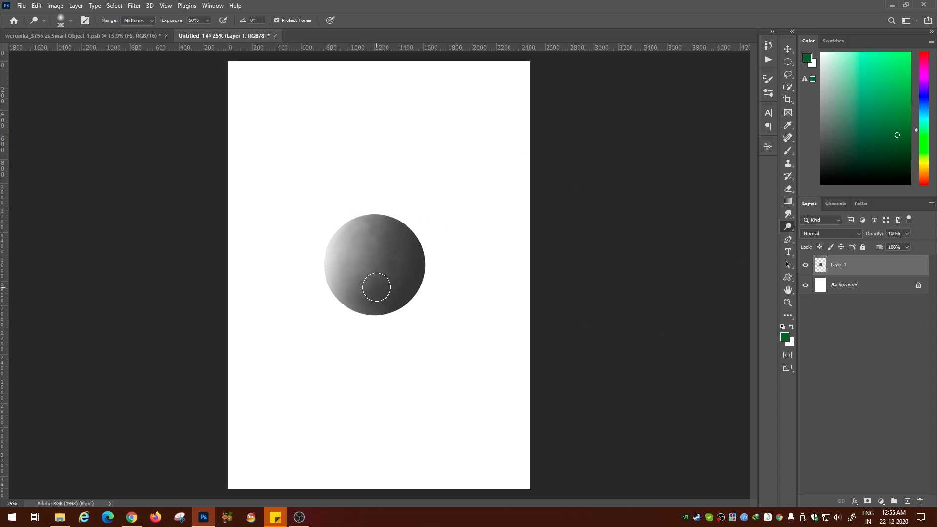
key(bracketleft)
key(bracketleft)
key(shift+o)
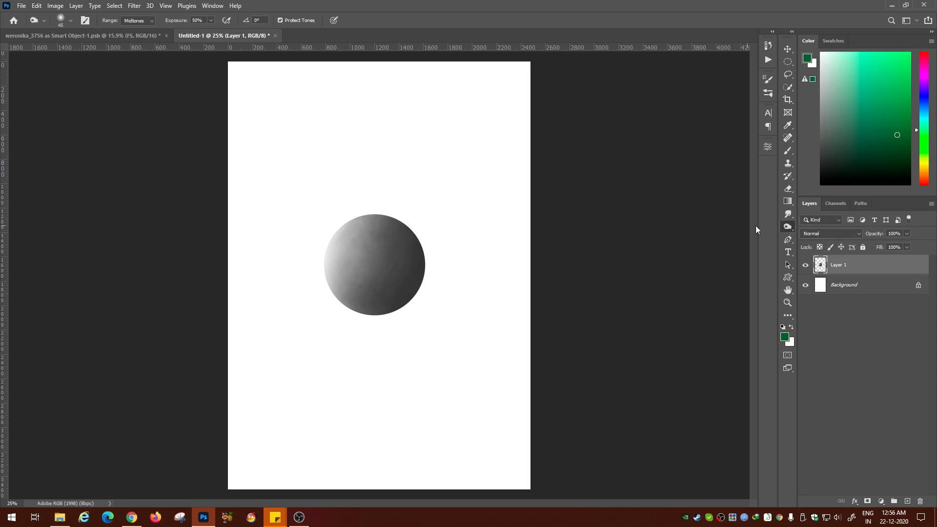
Step: Alternate between Burn and Dodge with small brushes to refine the sphere's upper shading, finishing on Dodge at 50 px
right_click(788, 227)
click(820, 225)
key(shift+o)
right_click(788, 227)
click(810, 225)
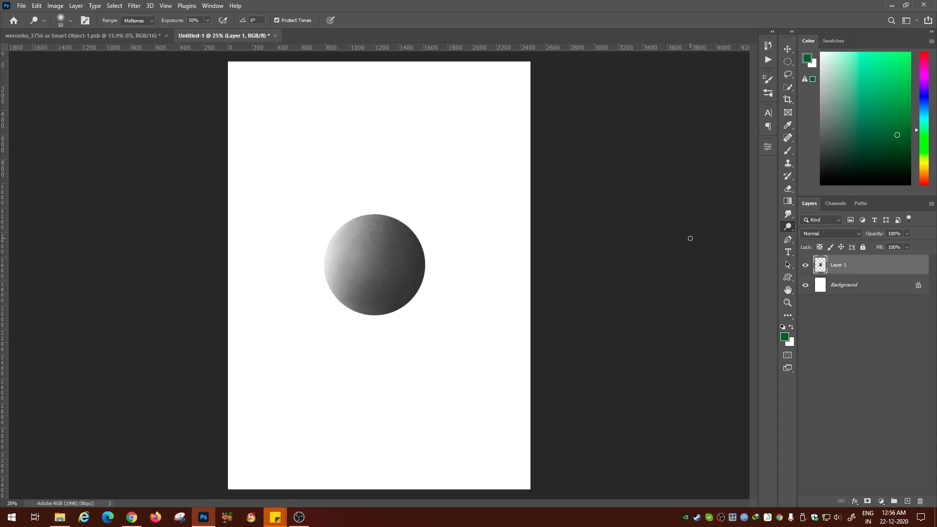
Step: Move the shaded sphere up and create a same-sized 50% gray circle below it on a new layer
key(v)
drag(372, 265, 372, 183)
key(m)
drag(349, 305, 451, 406)
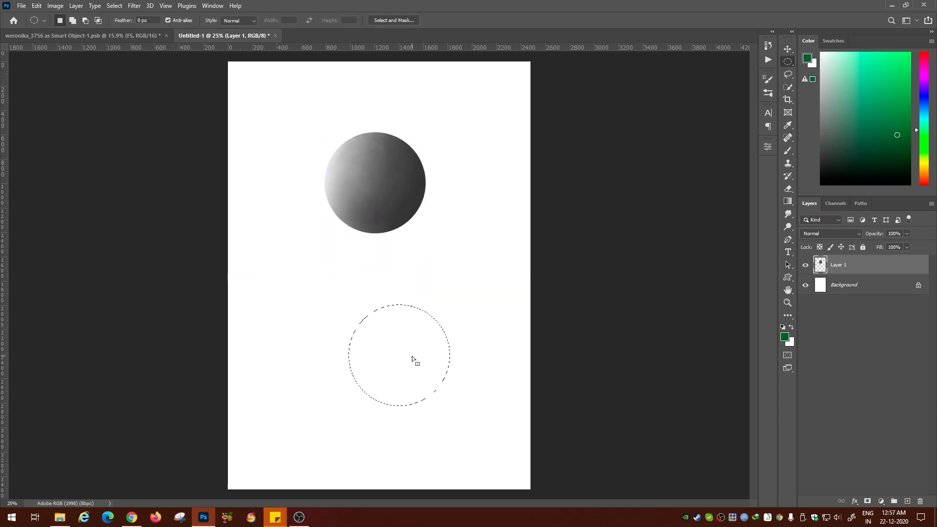
key(ctrl+shift+alt+n)
key(shift+BackSpace)
key(Return)
key(v)
key(ctrl+d)
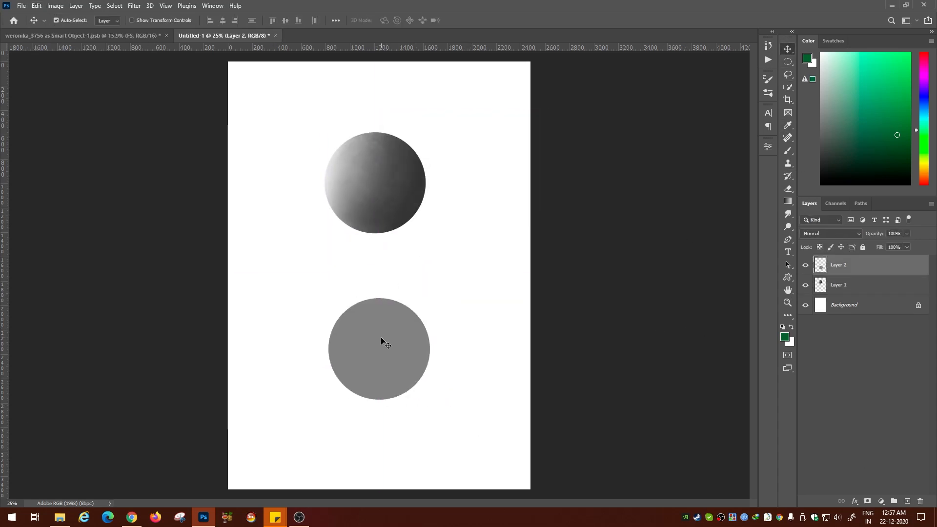
Step: Shift the shaded sphere slightly down, nudge the flat gray circle beneath it, and activate the Dodge tool
click(385, 179)
drag(385, 180, 390, 204)
drag(378, 350, 375, 349)
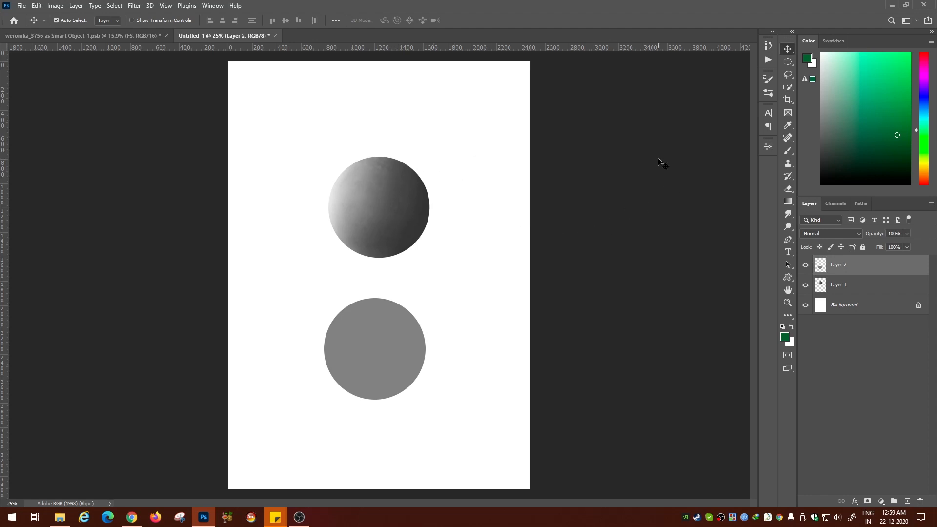
click(789, 217)
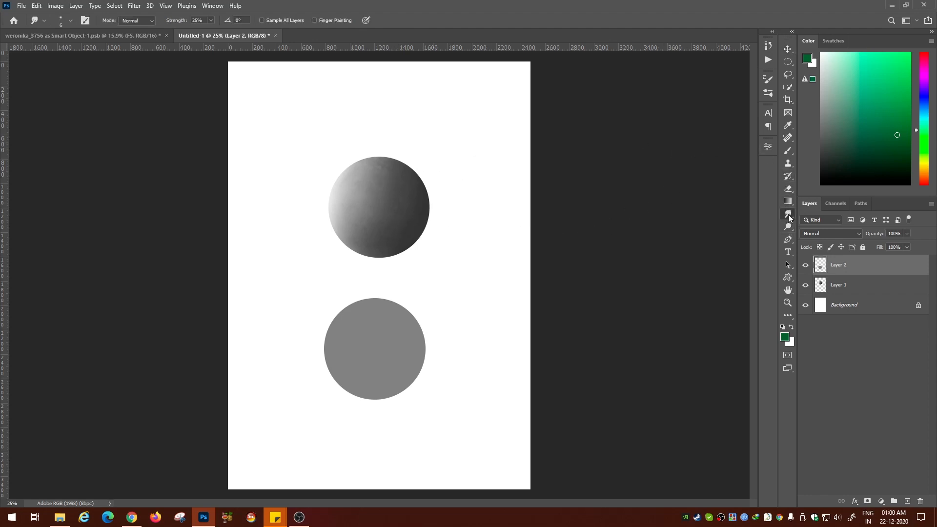
click(788, 227)
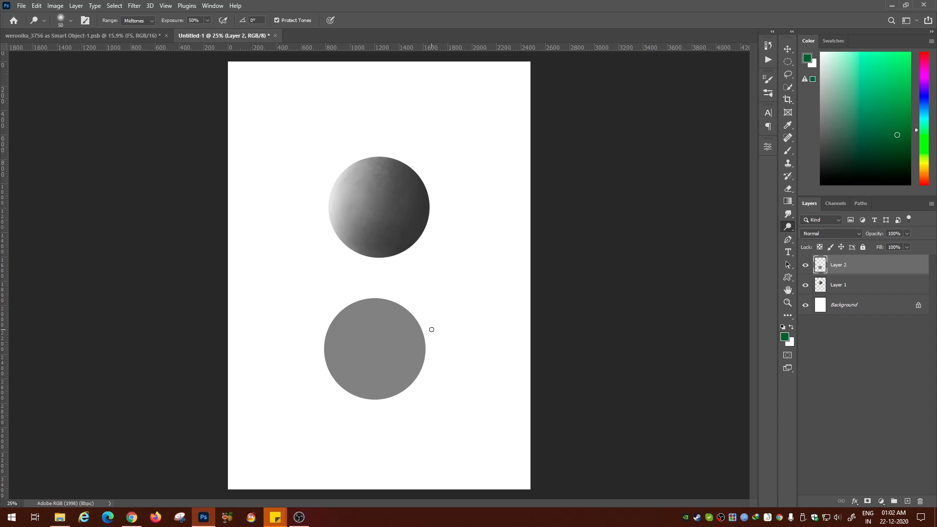
Step: In the portrait document, add a Curves adjustment layer above all layers and raise its midtones to brighten the photo
click(104, 36)
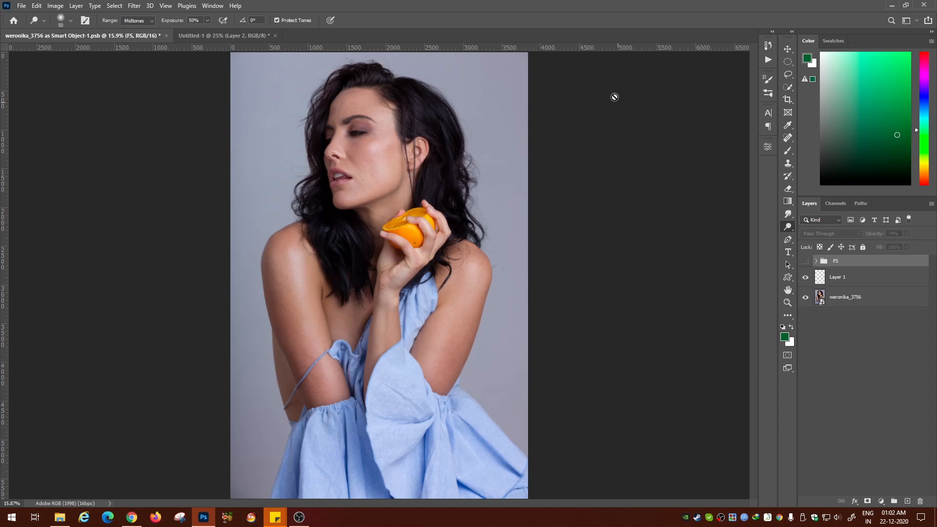
click(849, 327)
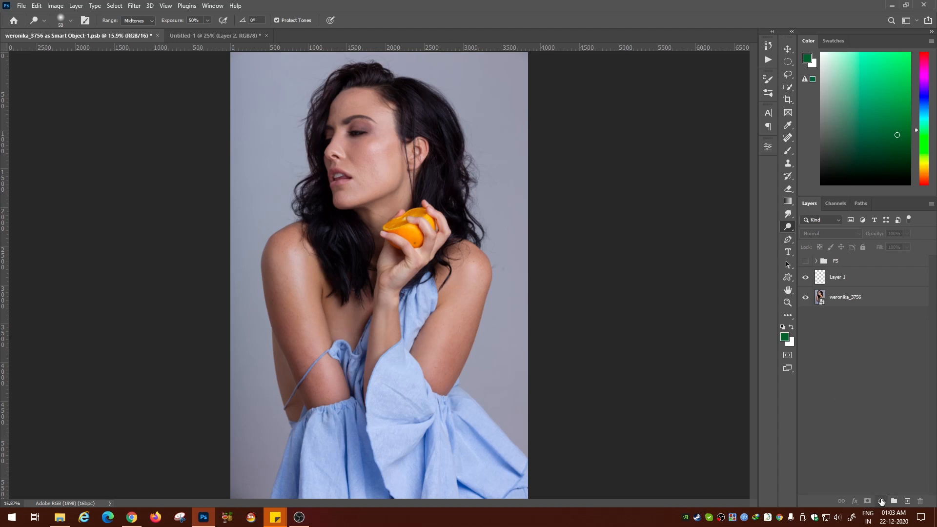
click(882, 500)
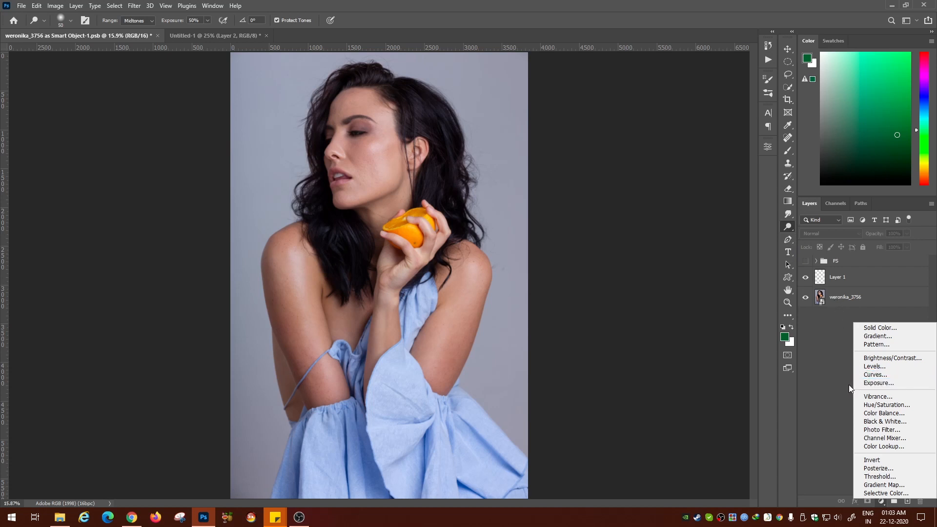
click(873, 375)
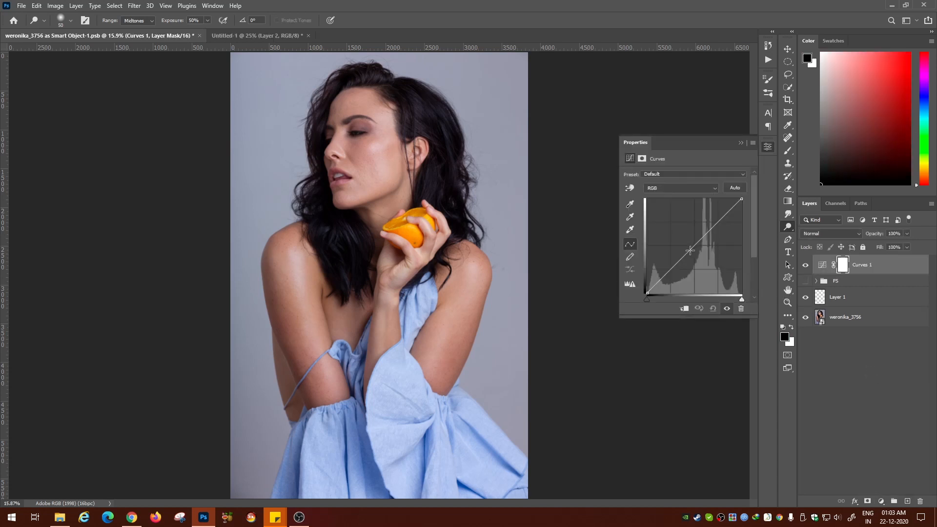
drag(690, 249, 688, 236)
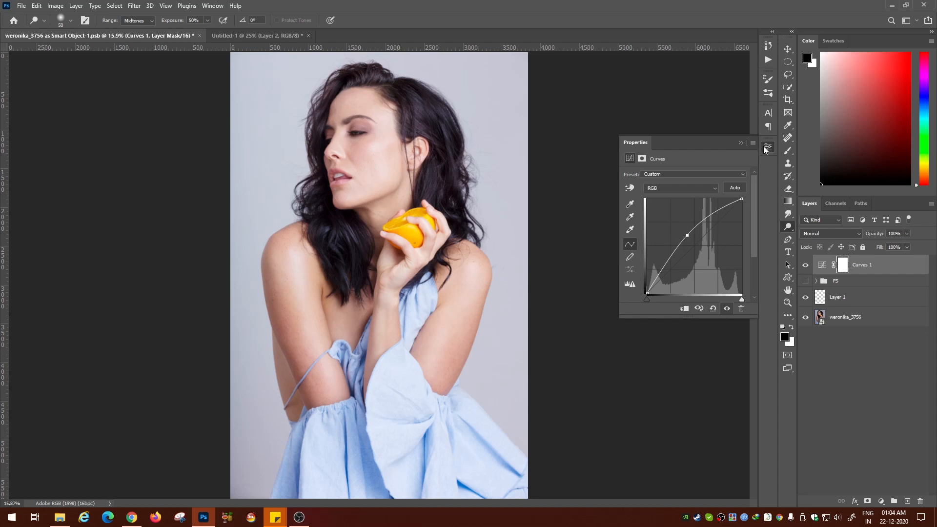
Step: Invert the brightening Curves layer's mask to black
click(860, 268)
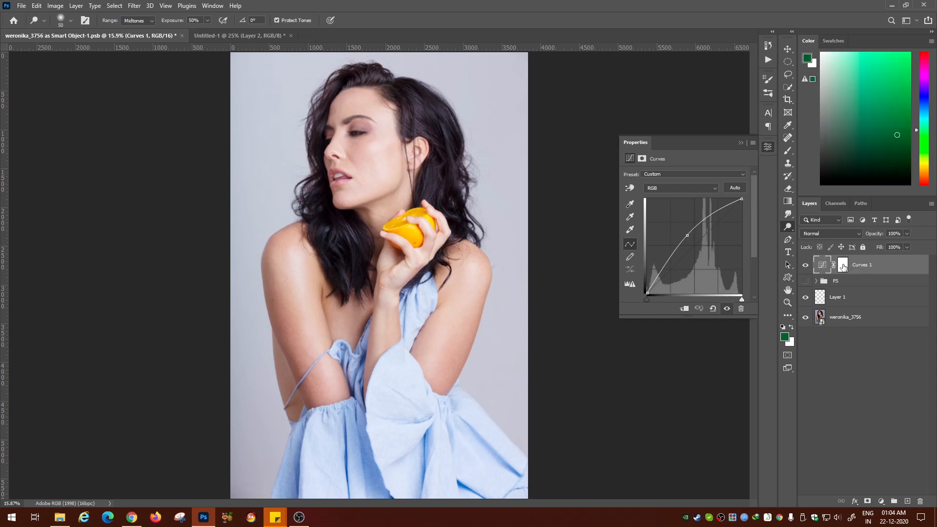
click(843, 266)
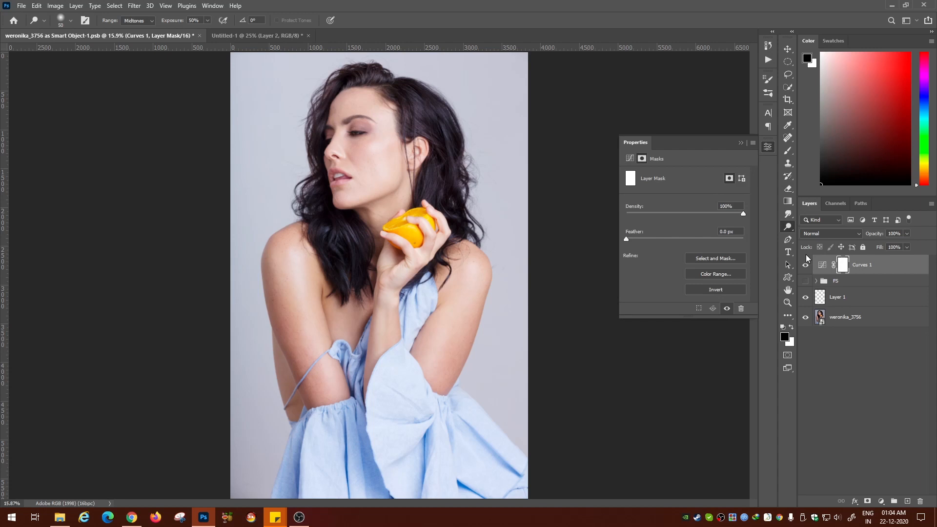
key(ctrl+i)
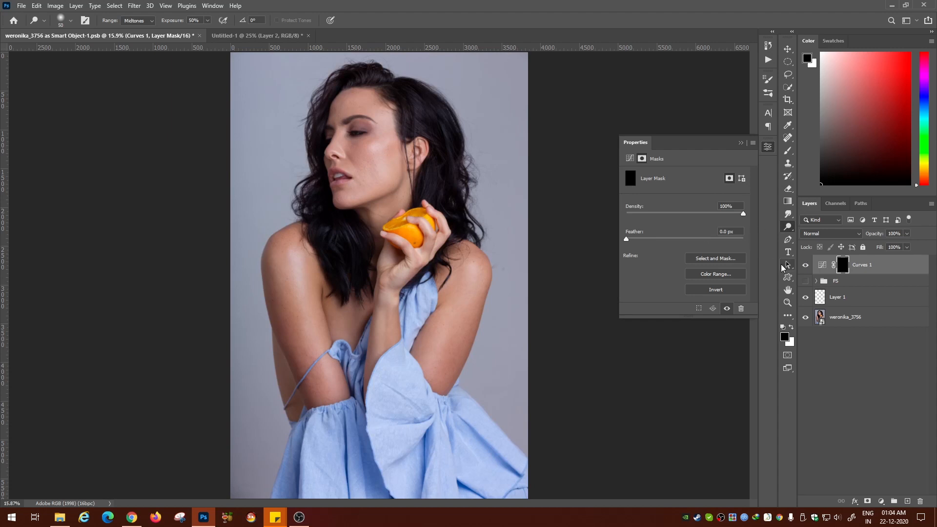
Step: Rename the brightening Curves layer as Dodge
double_click(862, 264)
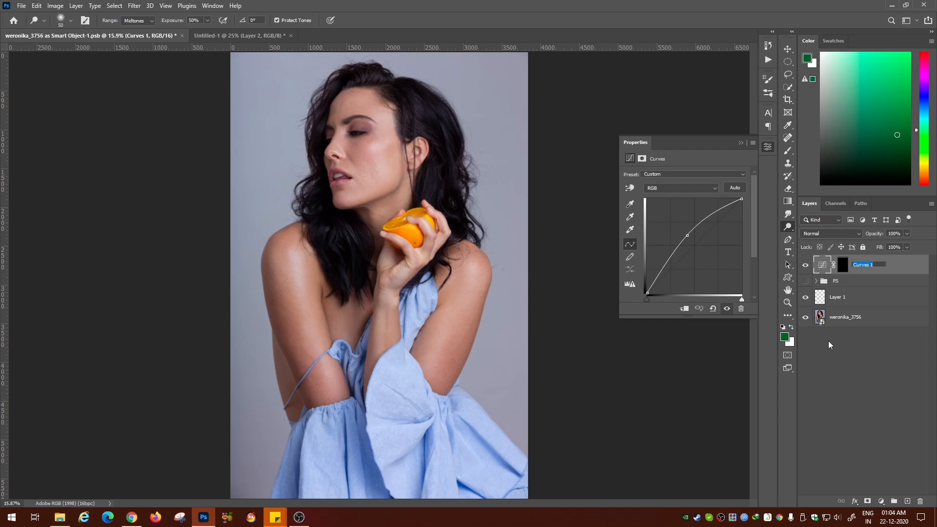
text(D)
text(odoe)
click(901, 270)
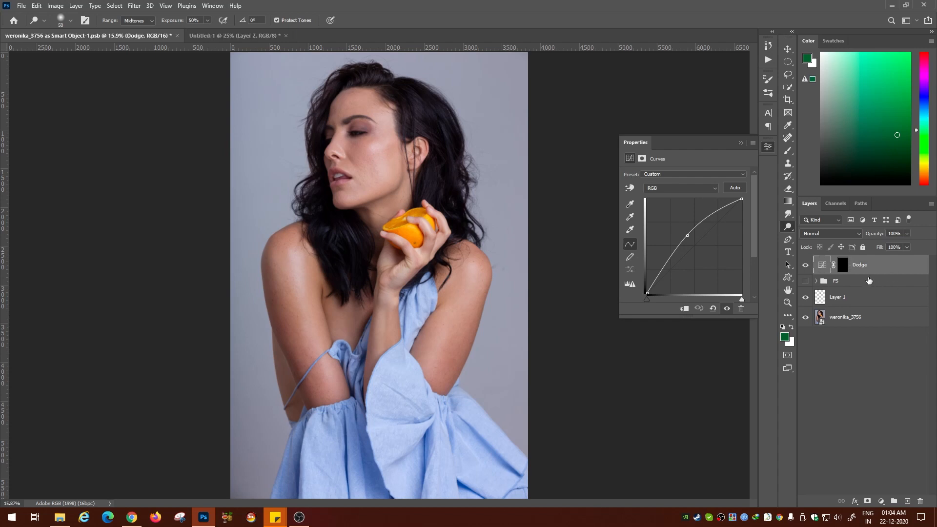
Step: Add a second Curves adjustment layer above Dodge and pull its midtones down to darken the photo
click(882, 501)
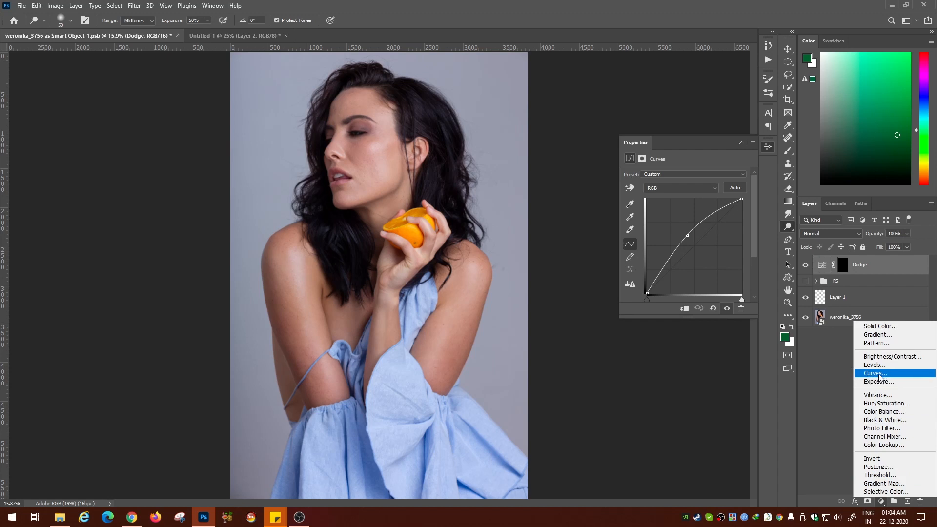
click(850, 373)
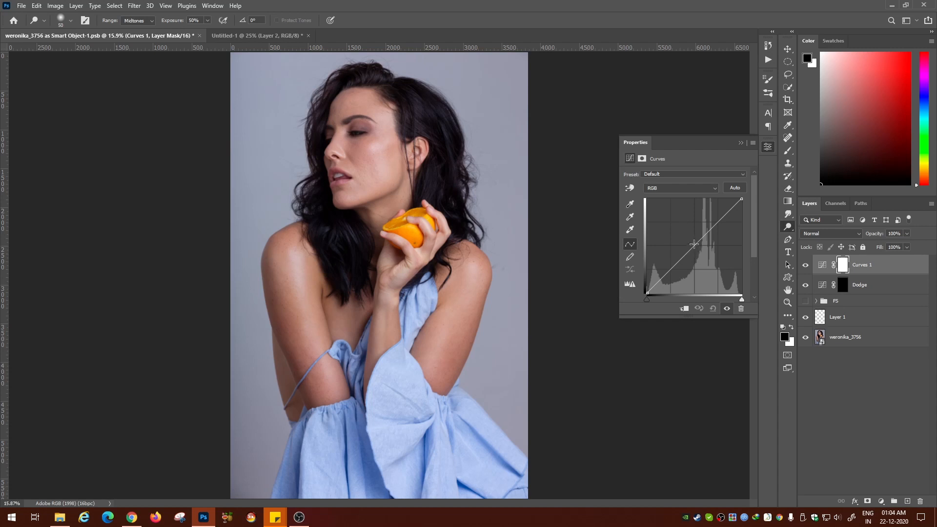
click(695, 246)
drag(696, 247, 702, 255)
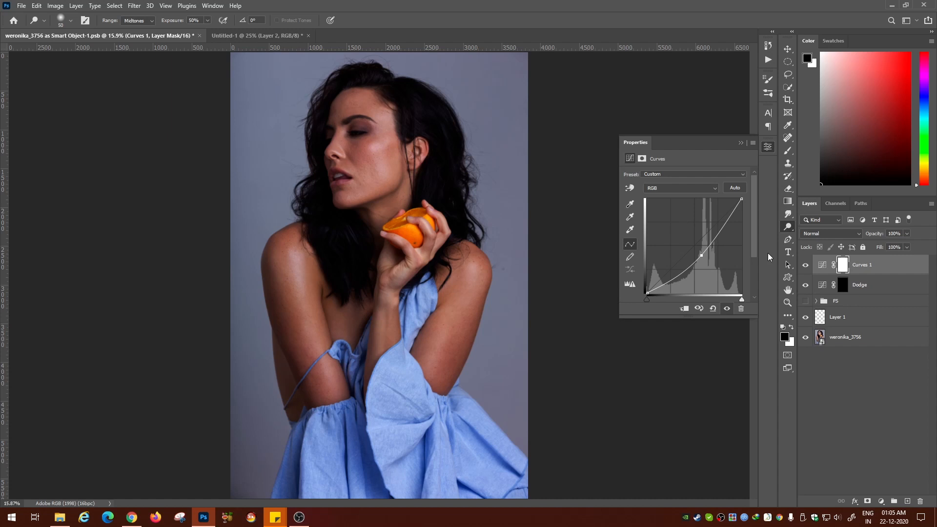
Step: Invert the darkening Curves layer's mask to black and rename the layer as Burn
key(ctrl+i)
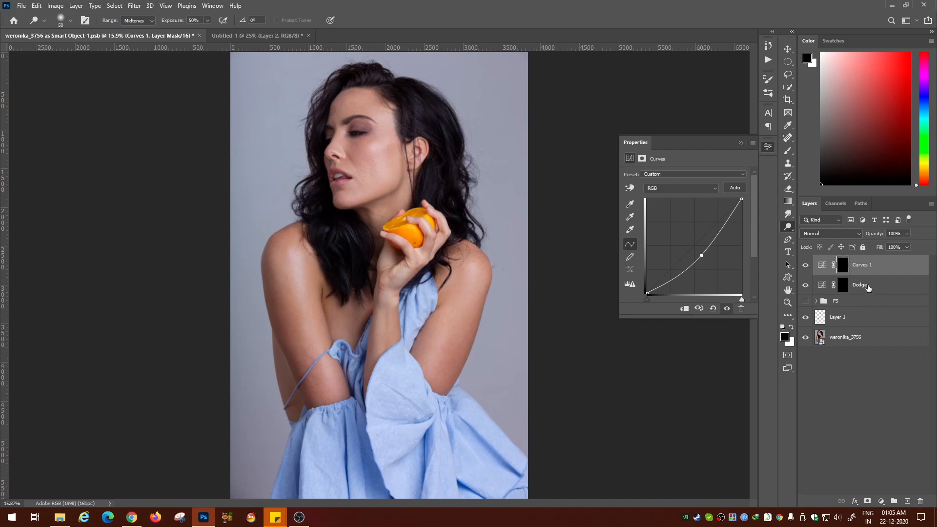
double_click(863, 266)
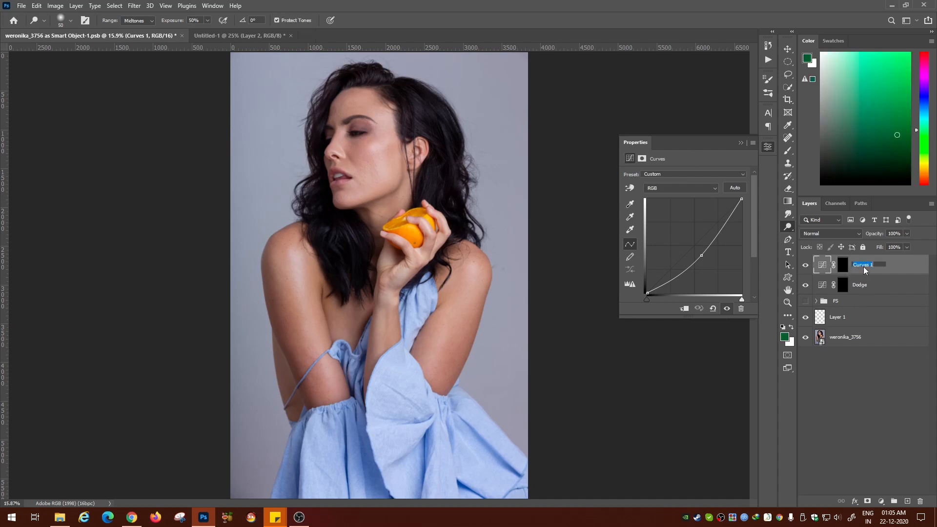
text(Burn)
key(Return)
Step: Move the Burn layer beneath the Dodge layer and compare the curves of both layers
drag(880, 266, 874, 290)
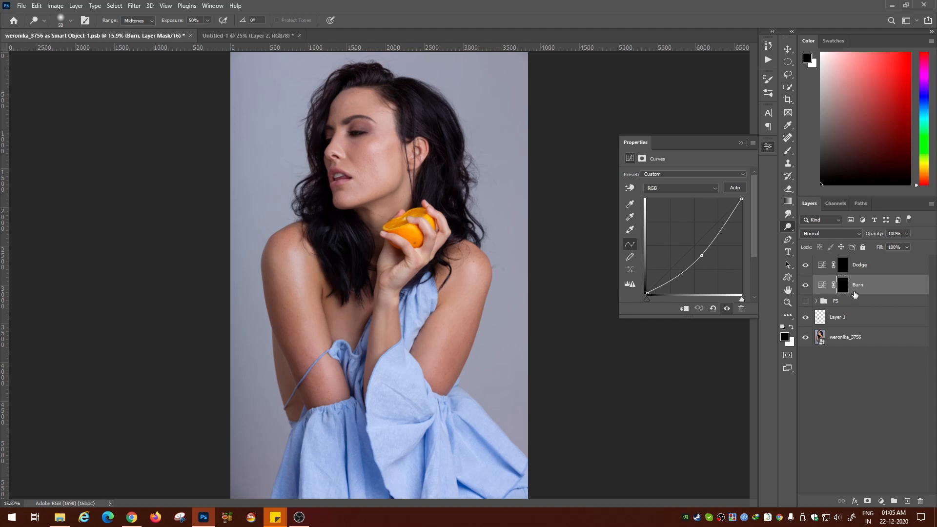
click(858, 272)
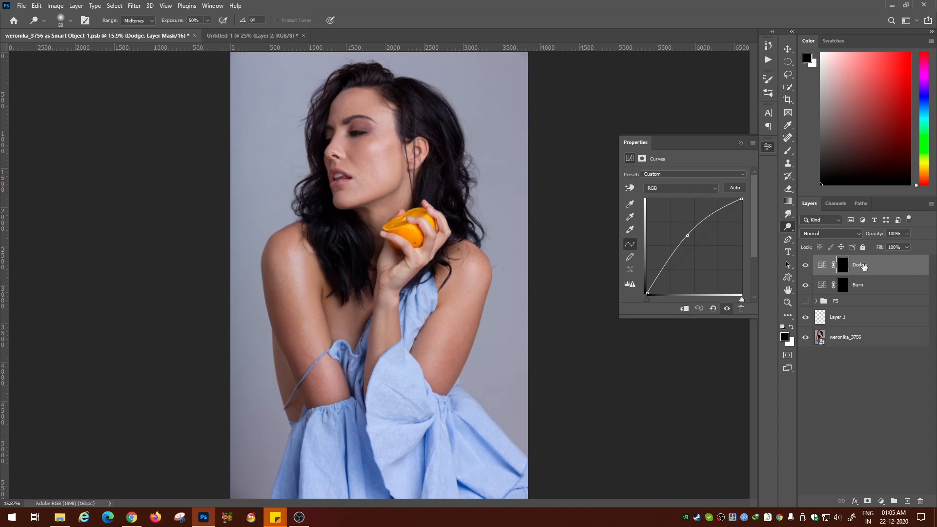
click(851, 292)
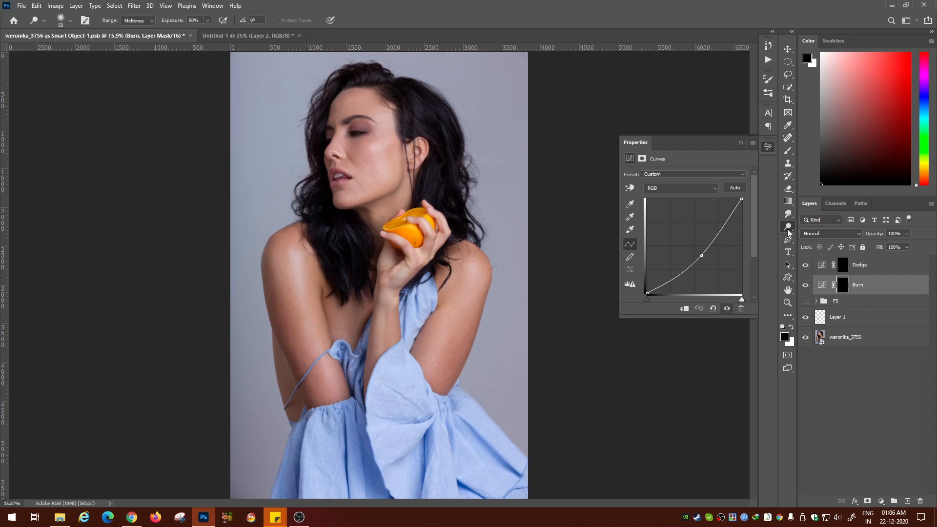
Step: Choose the Brush tool and set its opacity to 50% and its flow to 1%
mouse_move(789, 233)
mouse_down()
mouse_move(816, 237)
mouse_move(789, 228)
mouse_up()
click(788, 151)
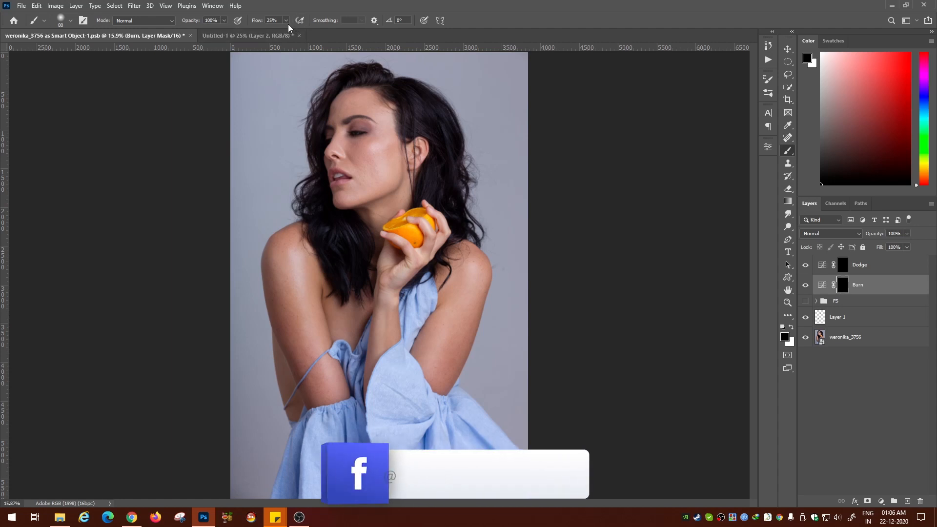
click(224, 20)
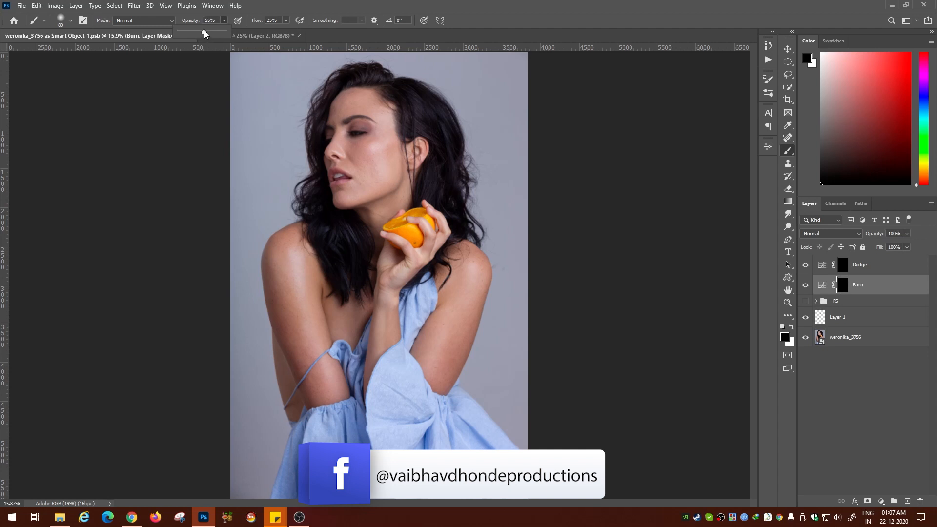
drag(203, 31, 201, 29)
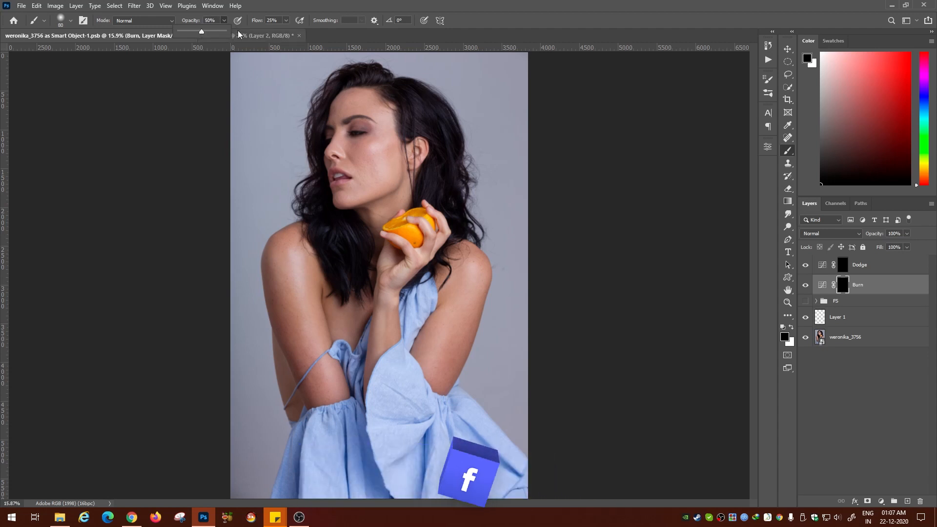
click(271, 15)
click(286, 20)
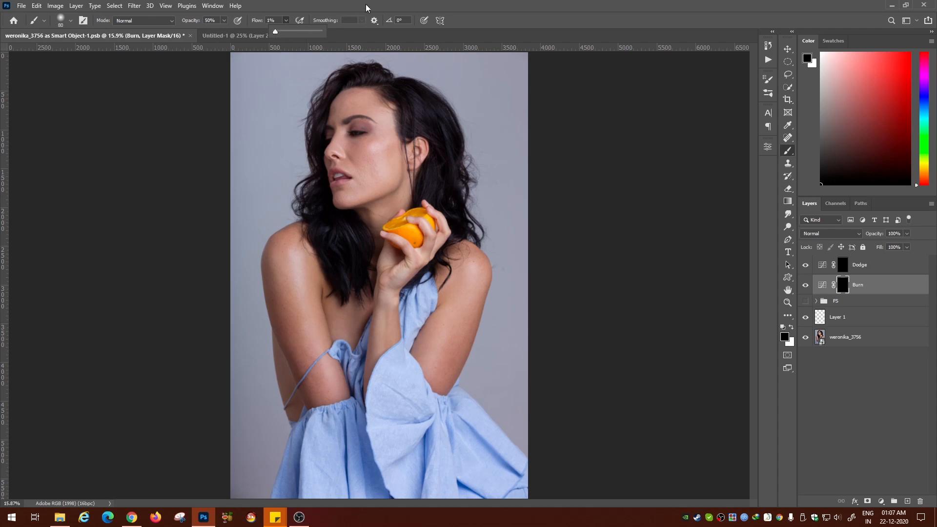
click(475, 23)
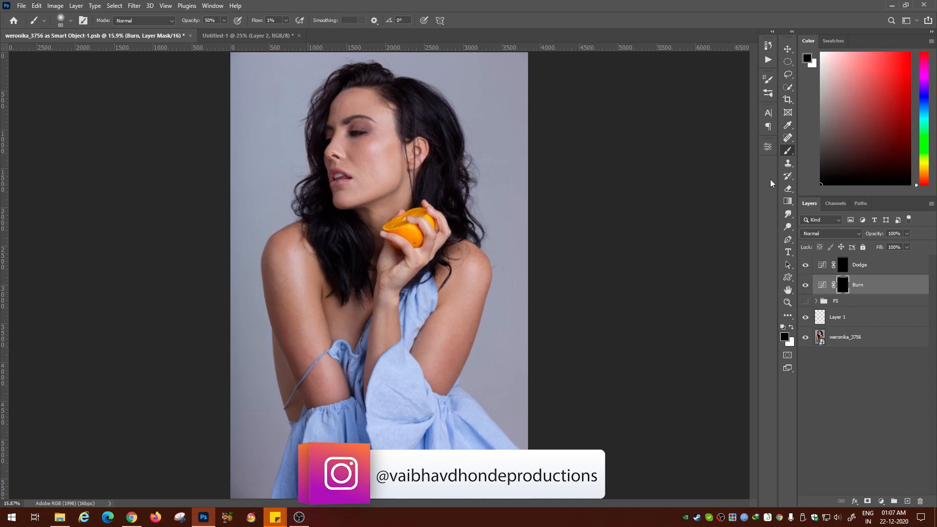
Step: Examine the skin on the portrait's face, arms and chest at up to 50% magnification
key(ctrl+plus)
key(ctrl+plus)
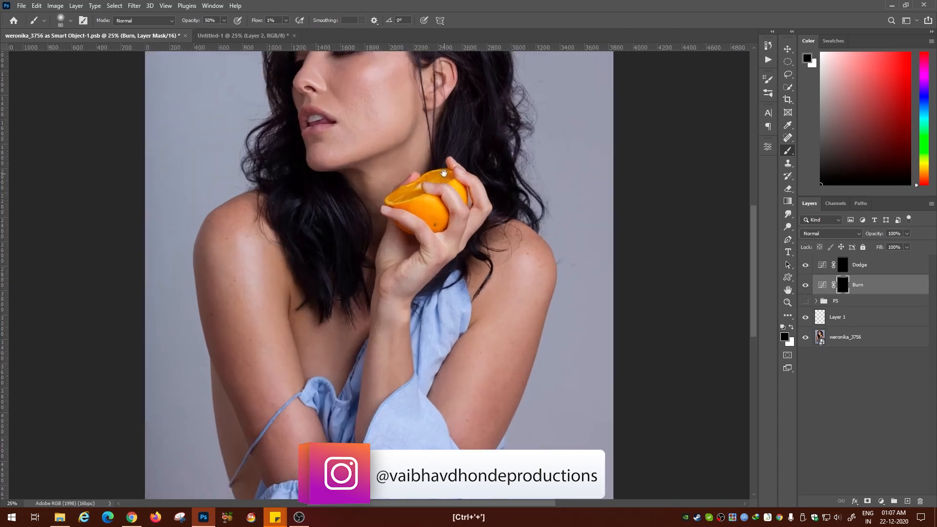
mouse_move(435, 68)
mouse_down()
mouse_move(474, 207)
mouse_move(444, 245)
mouse_move(443, 290)
mouse_move(470, 198)
mouse_up()
key(ctrl+plus)
key(ctrl+plus)
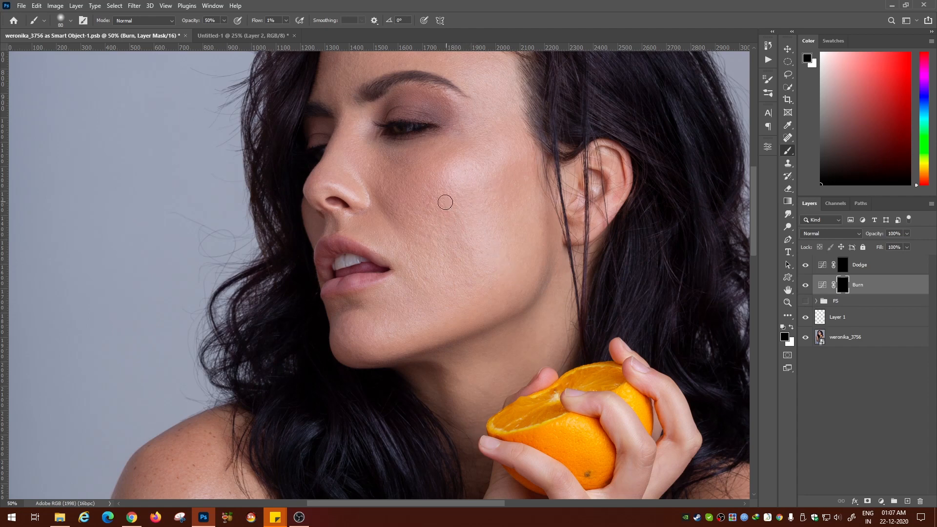
key(space)
drag(442, 275, 461, 58)
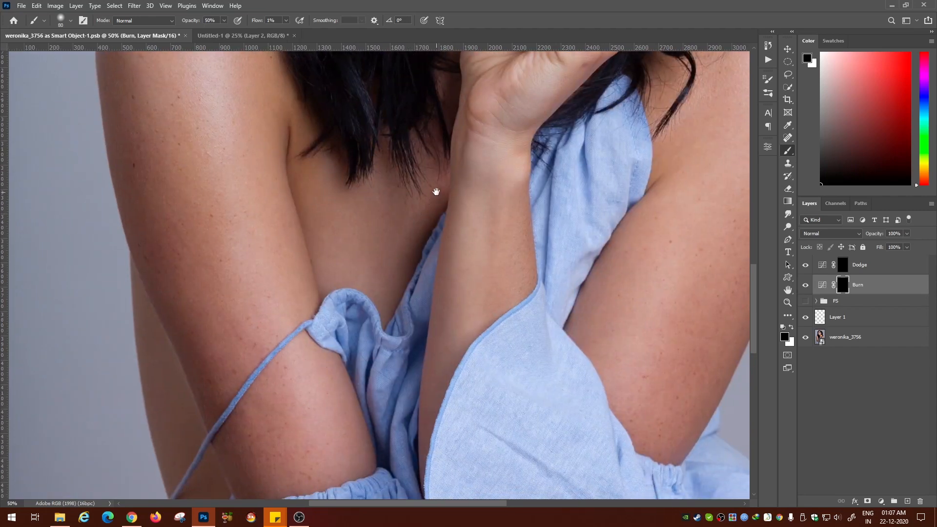
drag(437, 191, 454, 389)
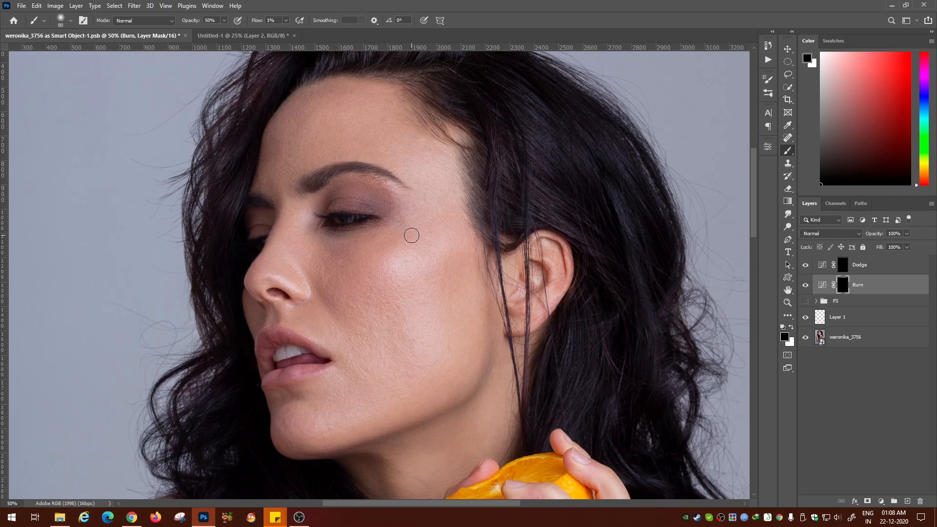
Step: Compare the uneven skin tones and texture on the face at magnifications between 33.3% and 100%
key(ctrl+minus)
key(ctrl+plus)
key(ctrl+plus)
key(ctrl+plus)
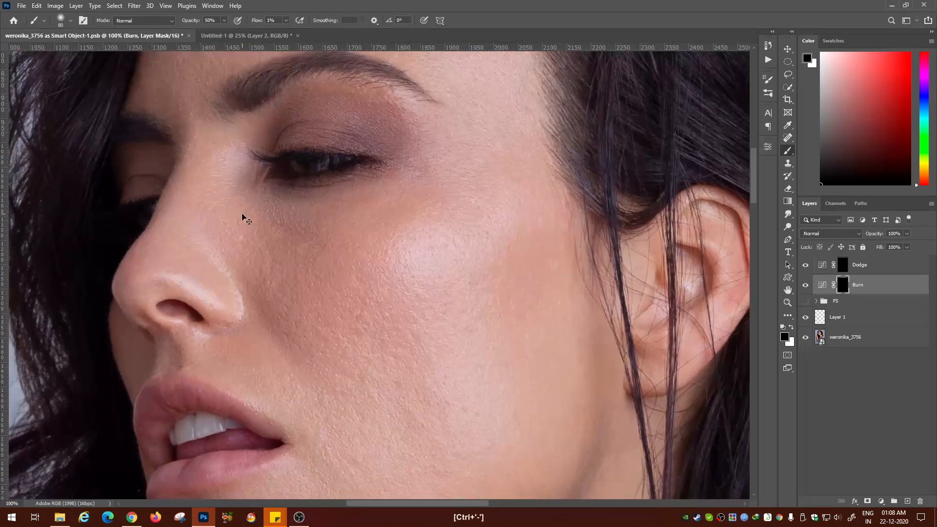
key(ctrl+minus)
key(ctrl+minus)
key(ctrl+minus)
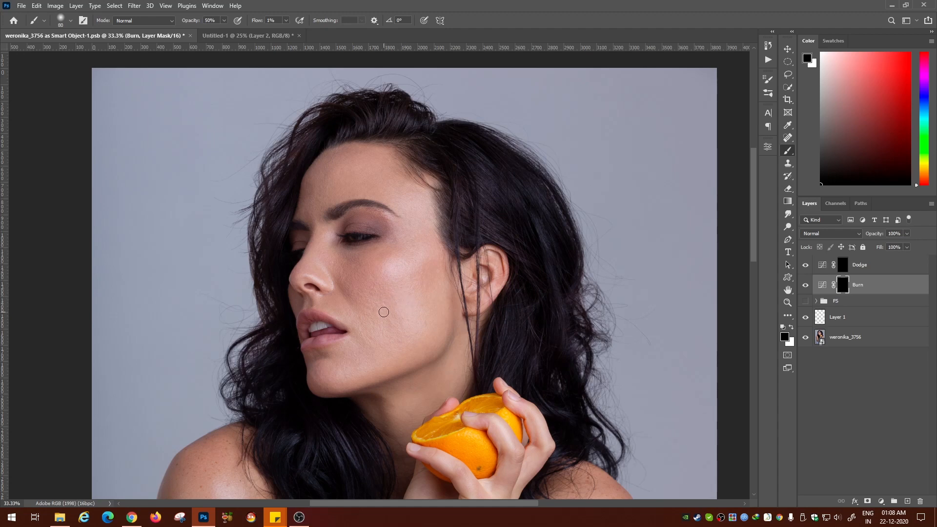
key(ctrl+plus)
key(ctrl+plus)
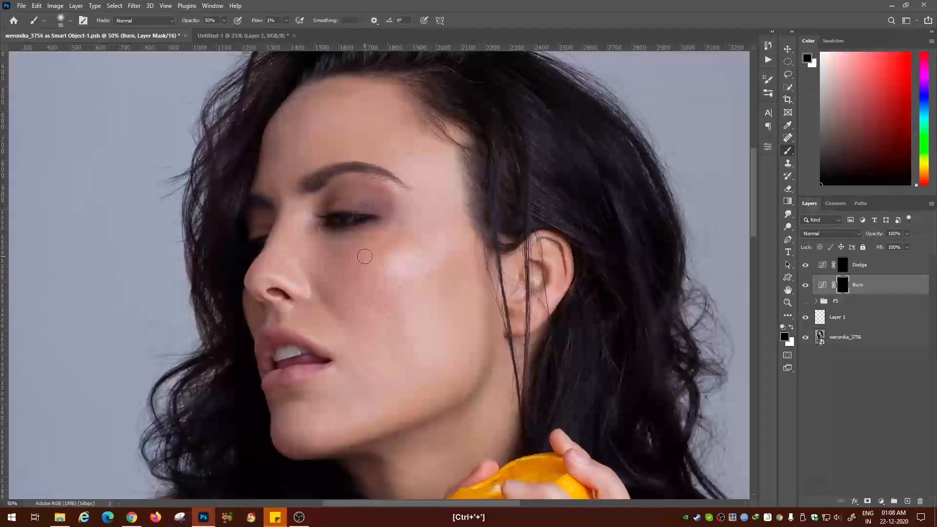
key(ctrl+minus)
Step: Run the Brightness retouching action to add its visual aid group above the Dodge layer
click(845, 371)
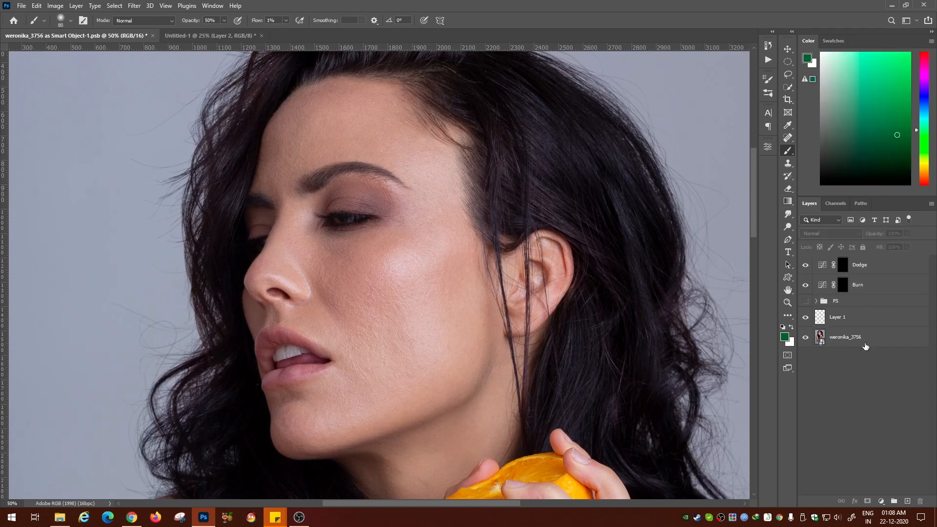
click(860, 269)
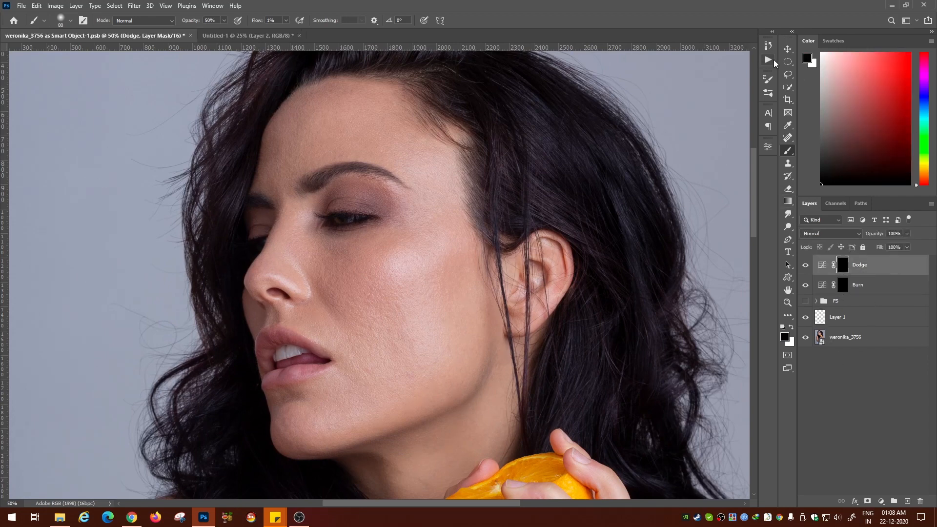
click(768, 60)
click(673, 105)
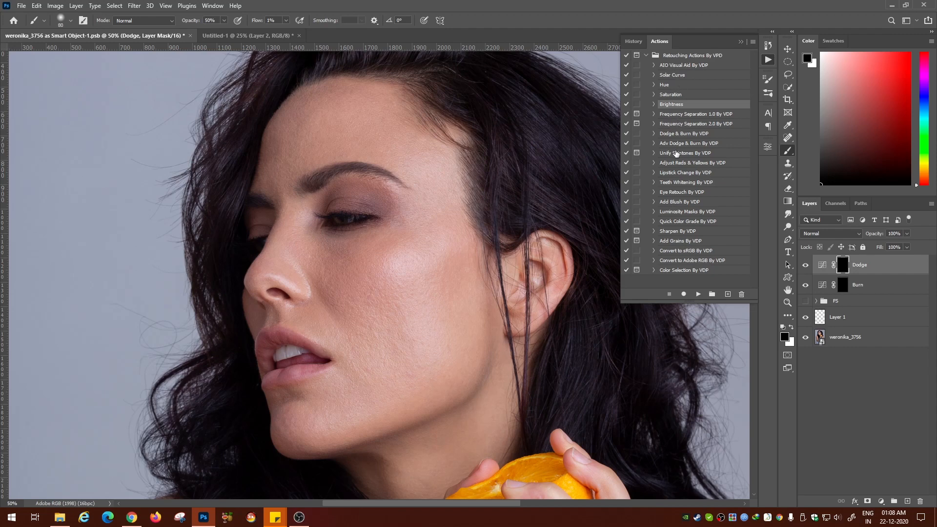
click(698, 294)
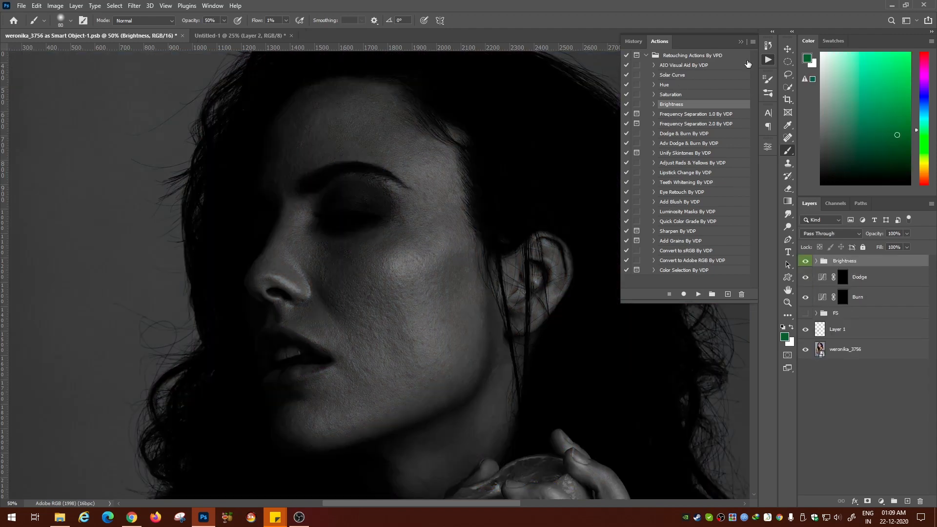
click(768, 59)
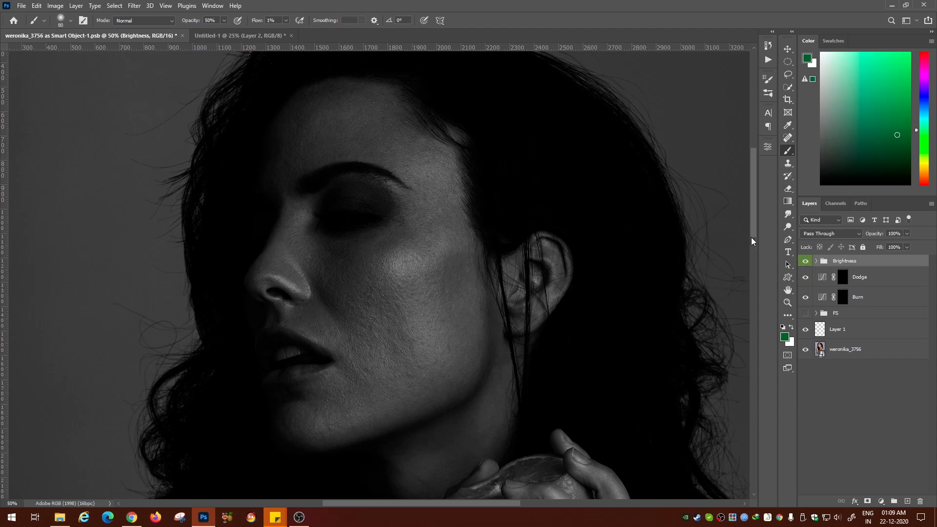
Step: Examine the darkened black-and-white portrait for uneven light and dark patches, from the full figure to the cheek at 100%
key(ctrl+minus)
key(ctrl+minus)
key(ctrl+minus)
key(ctrl+minus)
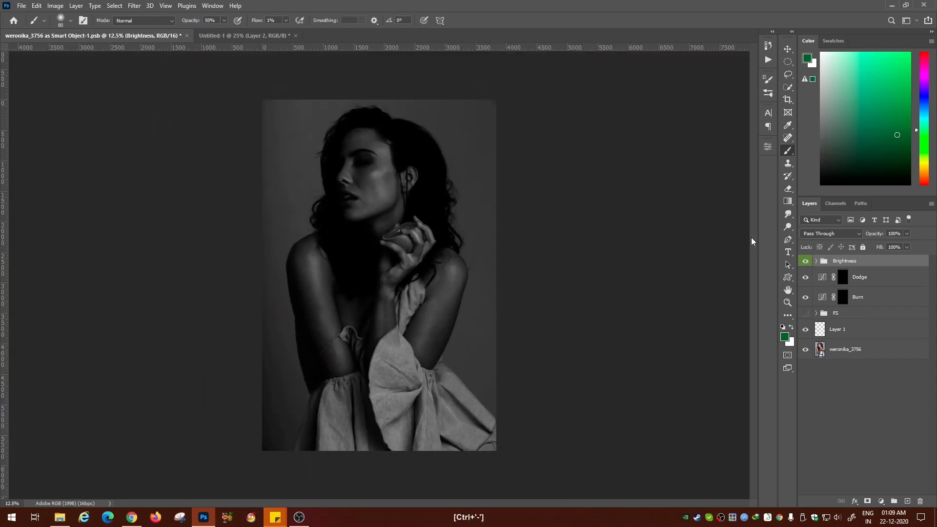
key(ctrl+plus)
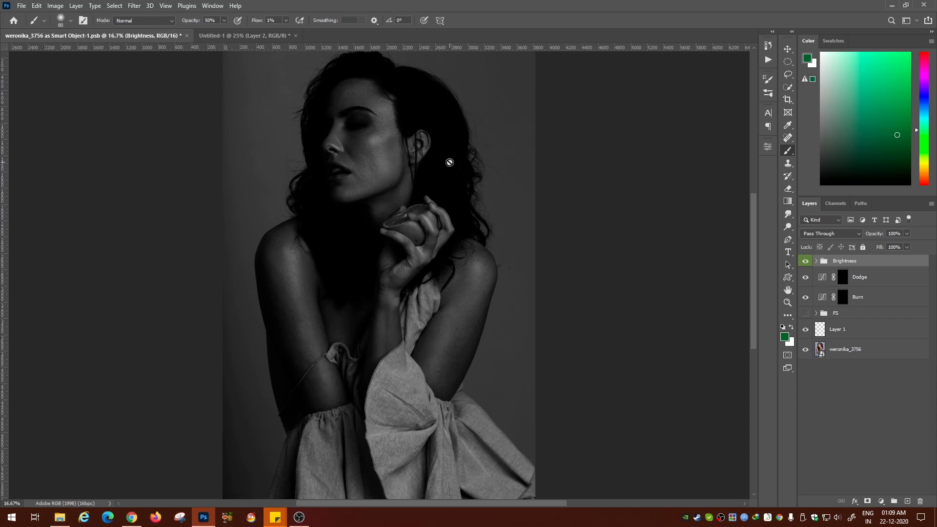
key(ctrl+plus)
key(ctrl+plus)
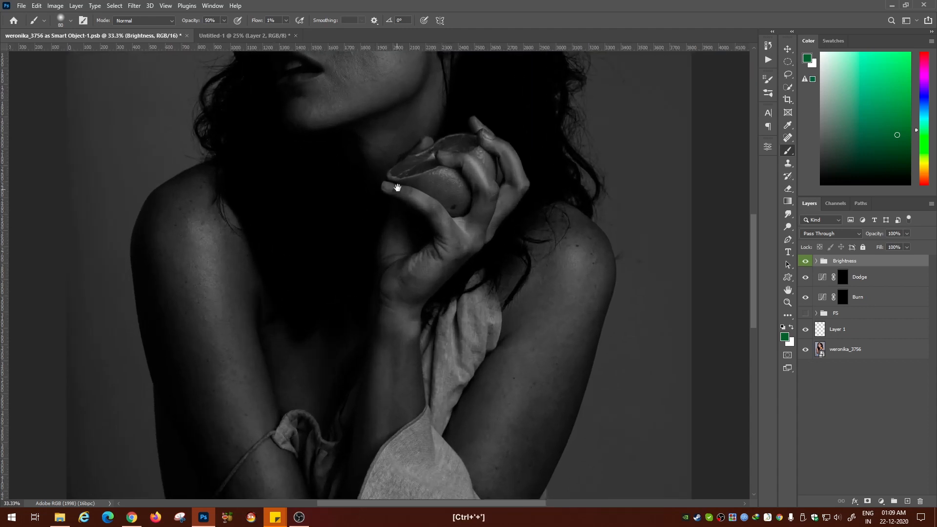
drag(397, 188, 428, 326)
drag(427, 191, 436, 212)
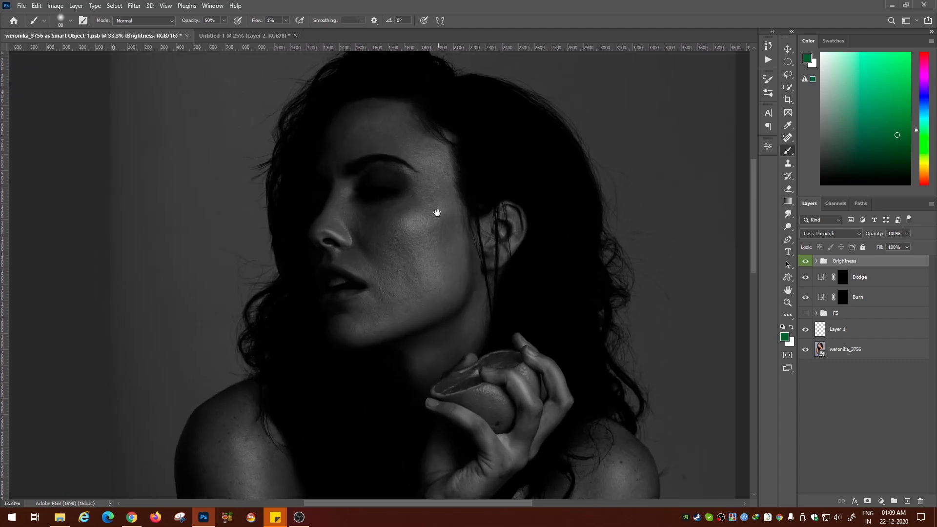
key(ctrl+plus)
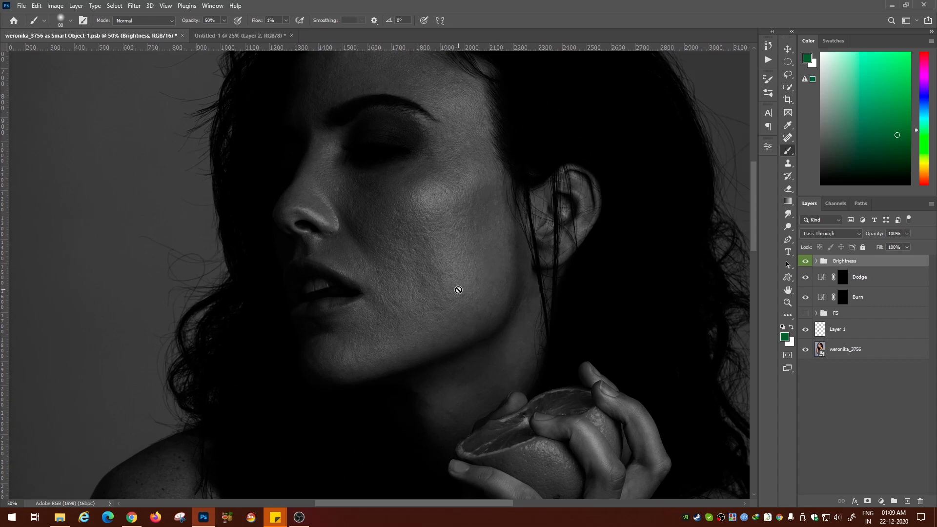
key(ctrl+plus)
key(ctrl+plus)
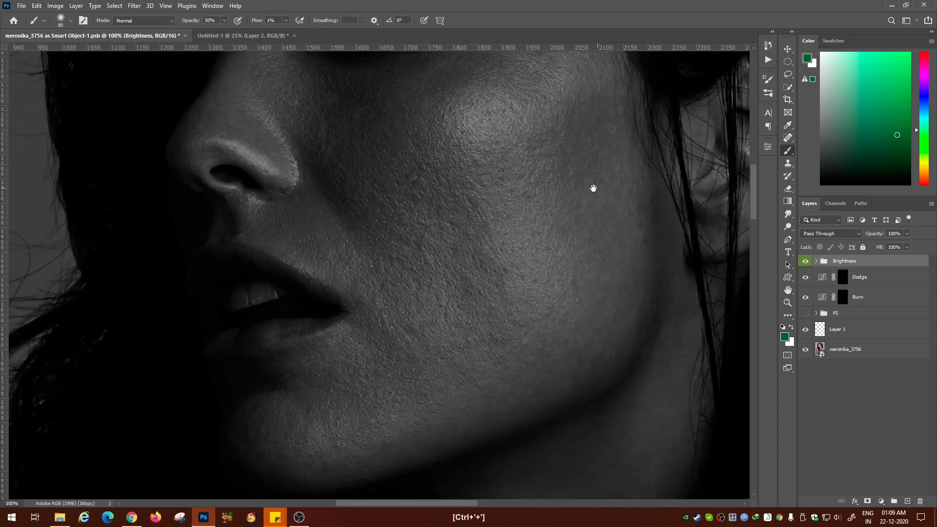
drag(594, 188, 495, 251)
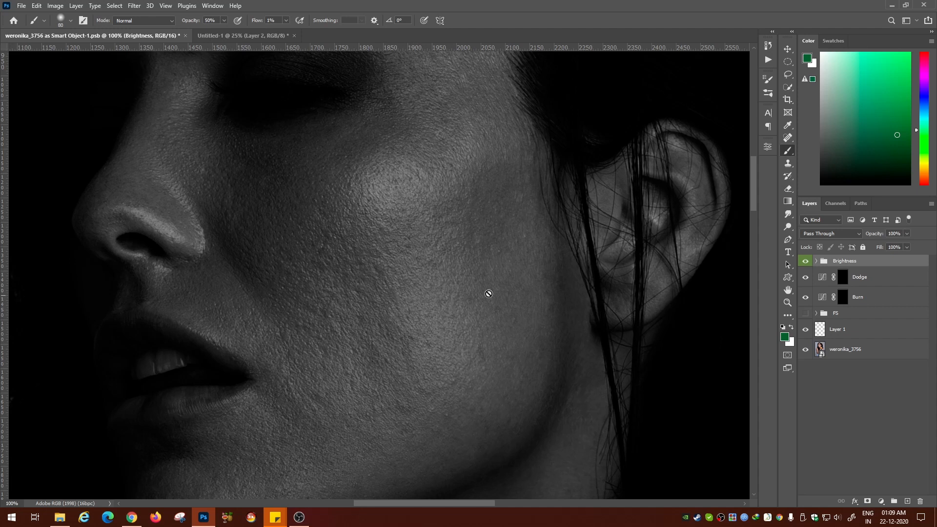
Step: Target the Dodge layer's mask, set the foreground colour to white and reduce the brush size to 9
click(843, 277)
key(d)
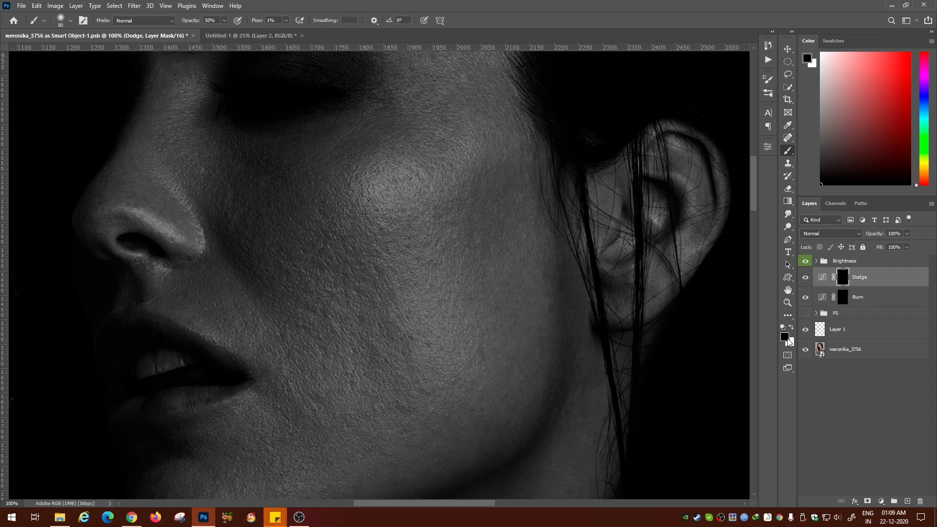
click(792, 327)
click(823, 277)
click(843, 278)
key(bracketleft)
key(bracketleft)
key(bracketleft)
key(bracketleft)
key(bracketleft)
key(bracketleft)
key(bracketleft)
key(bracketleft)
key(bracketleft)
key(bracketleft)
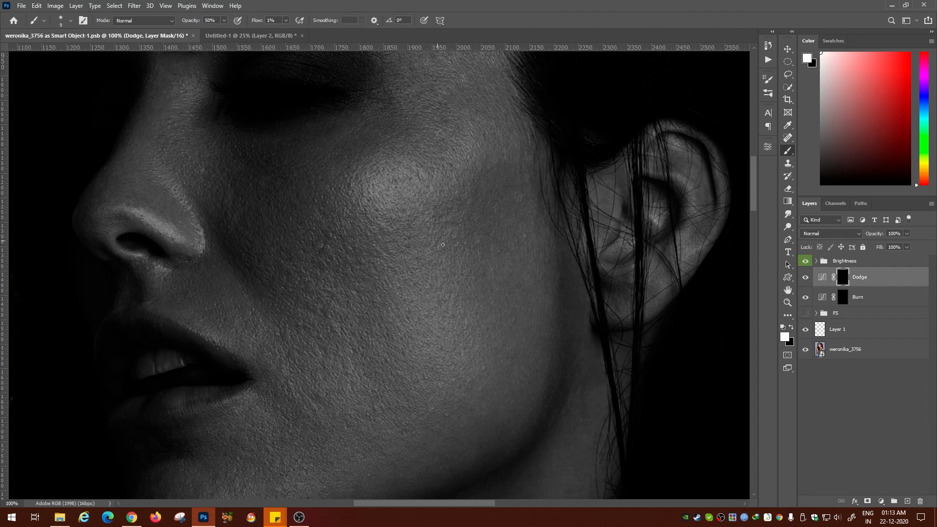
Step: Toggle the Dodge layer's visibility to compare the cheek before and after dodging in the black-and-white view
click(806, 277)
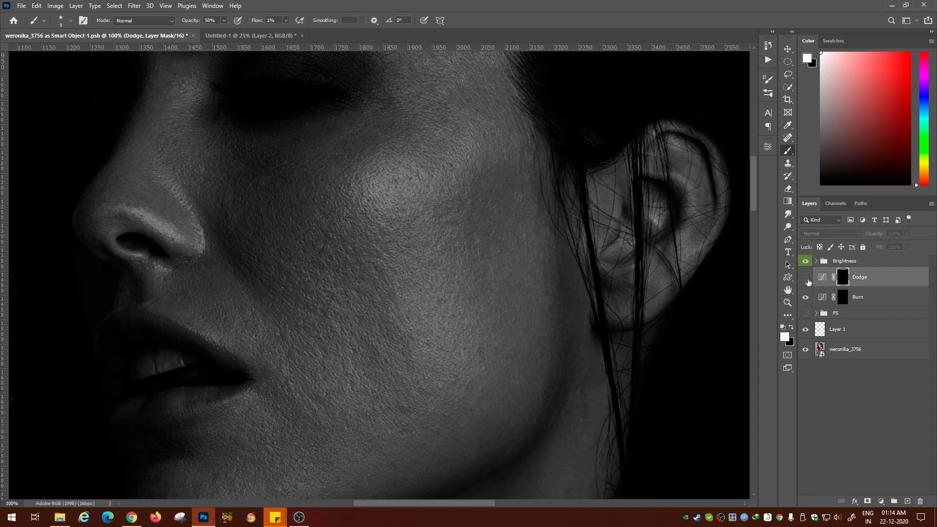
click(806, 277)
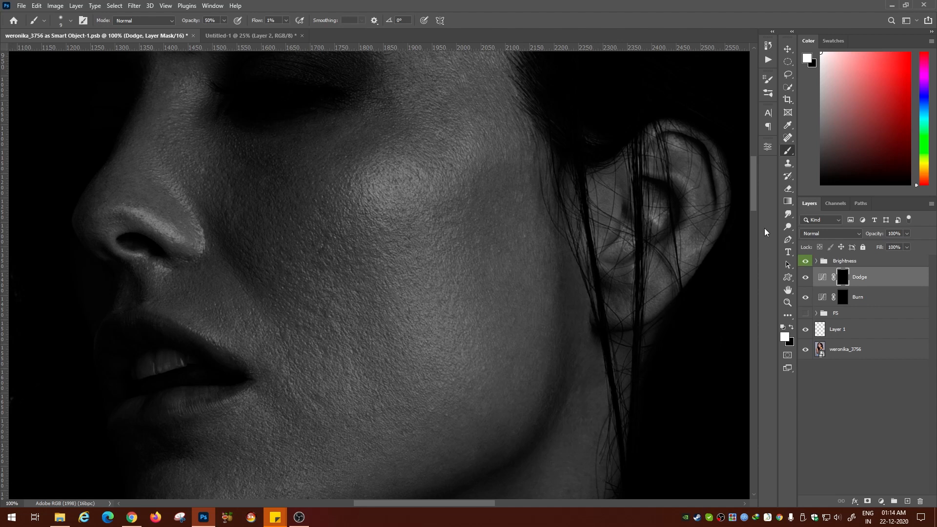
click(807, 279)
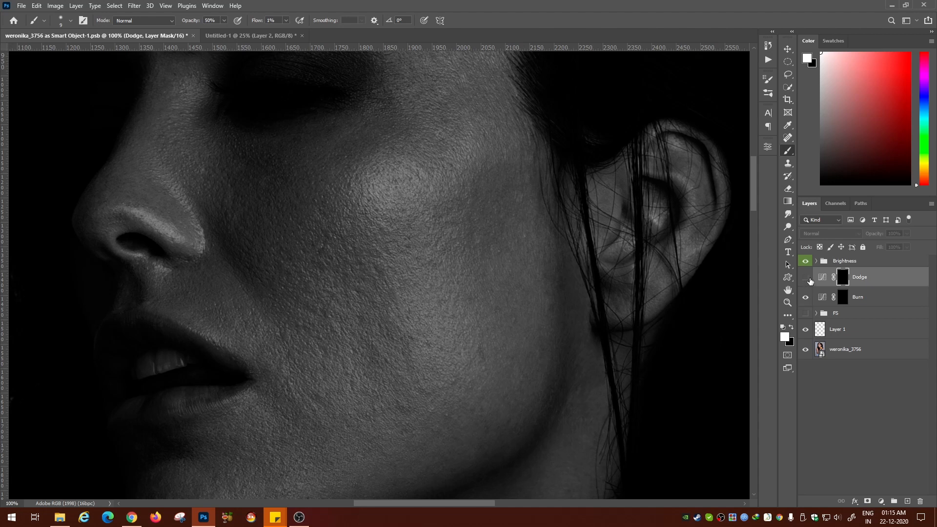
click(808, 280)
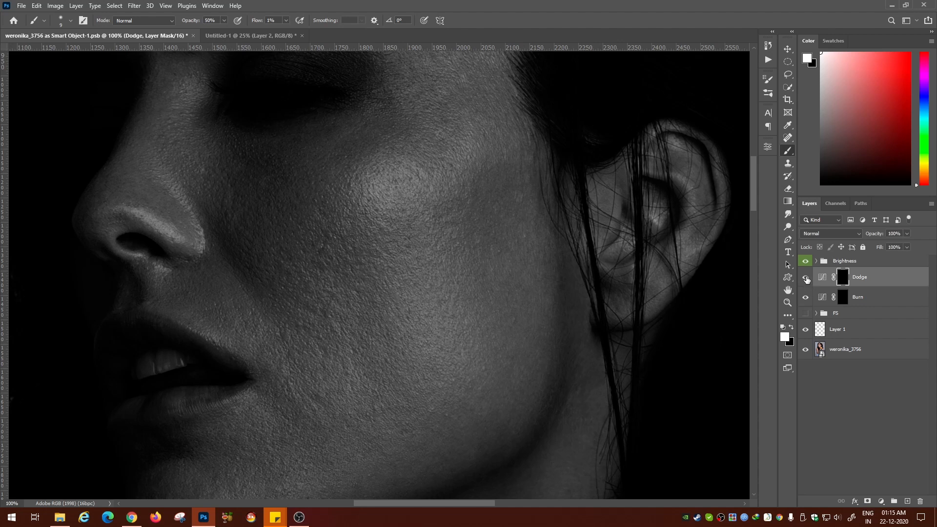
click(807, 279)
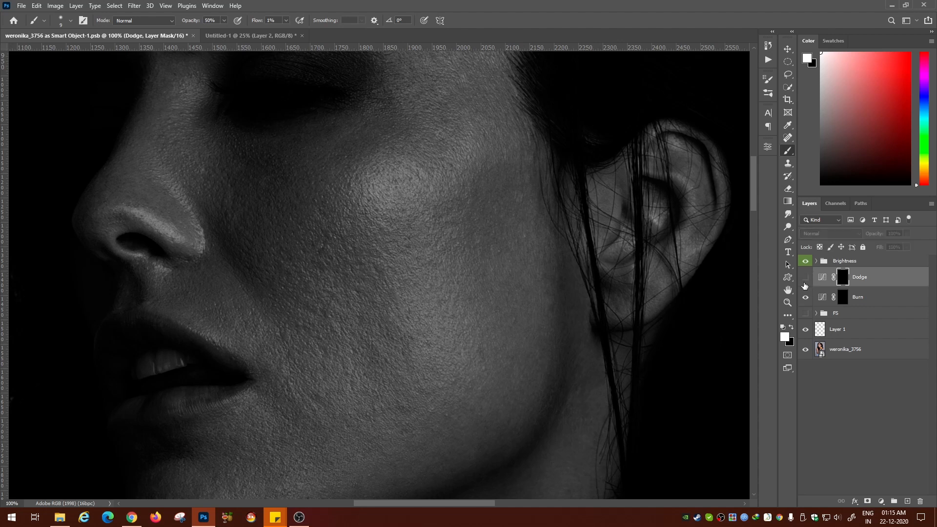
click(805, 278)
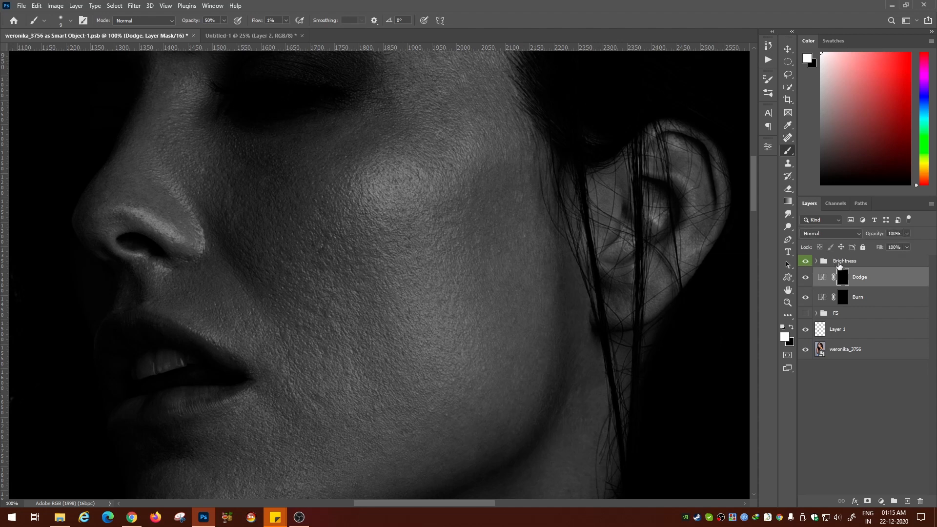
Step: Hide the Brightness group, compare the Dodge layer's effect in colour, and show the group again with the Dodge mask targeted
click(806, 261)
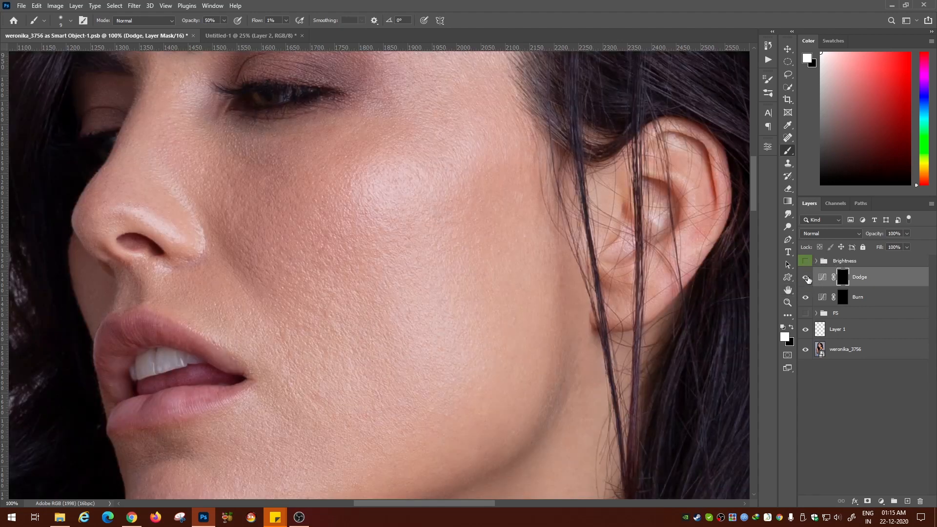
click(805, 277)
click(806, 277)
click(823, 278)
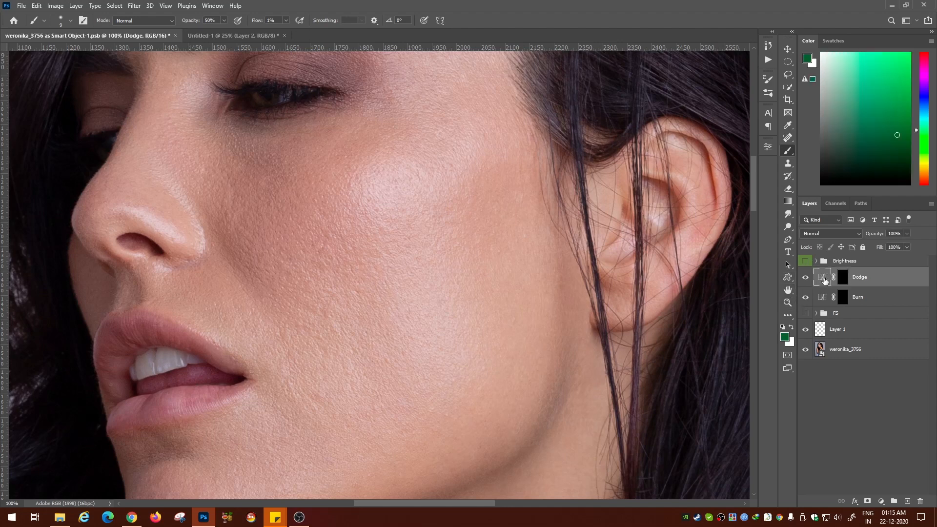
click(844, 277)
click(805, 261)
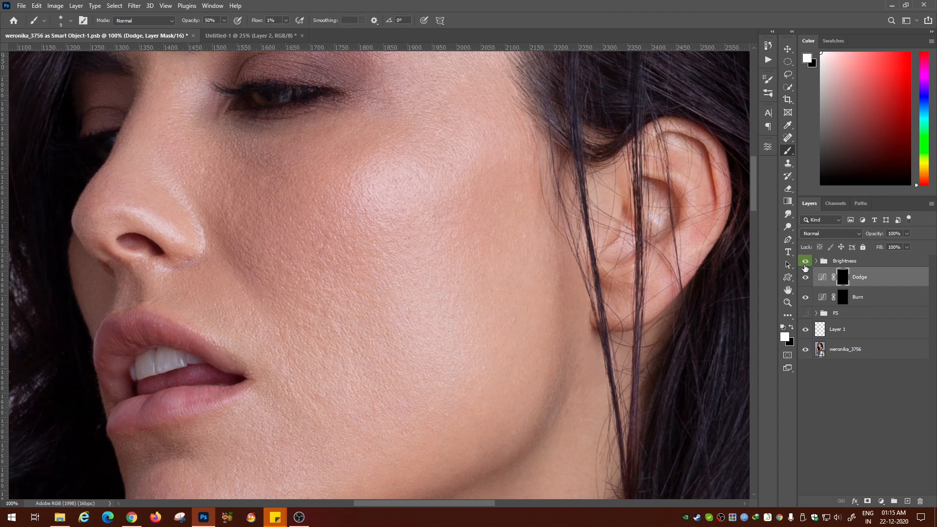
Step: Target the Burn layer's mask and darken the bright patches across the cheek and jaw
click(842, 299)
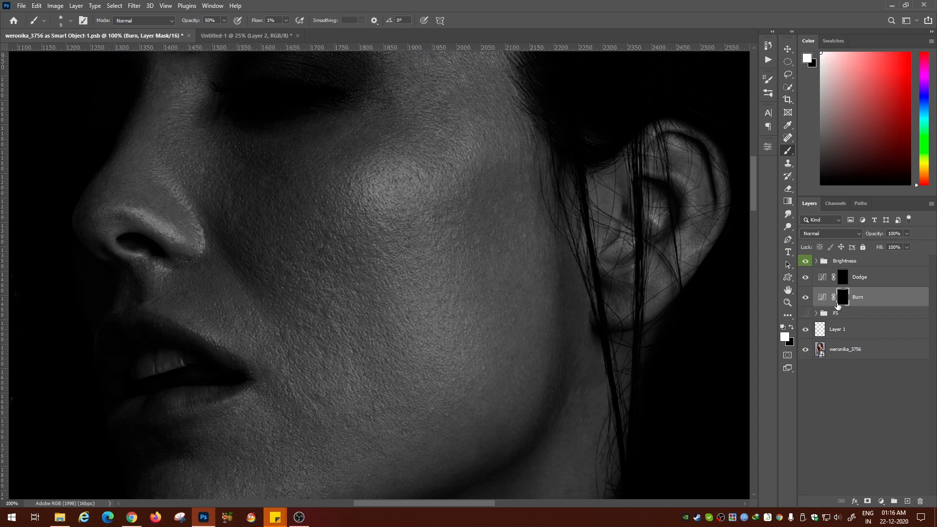
drag(521, 388, 512, 329)
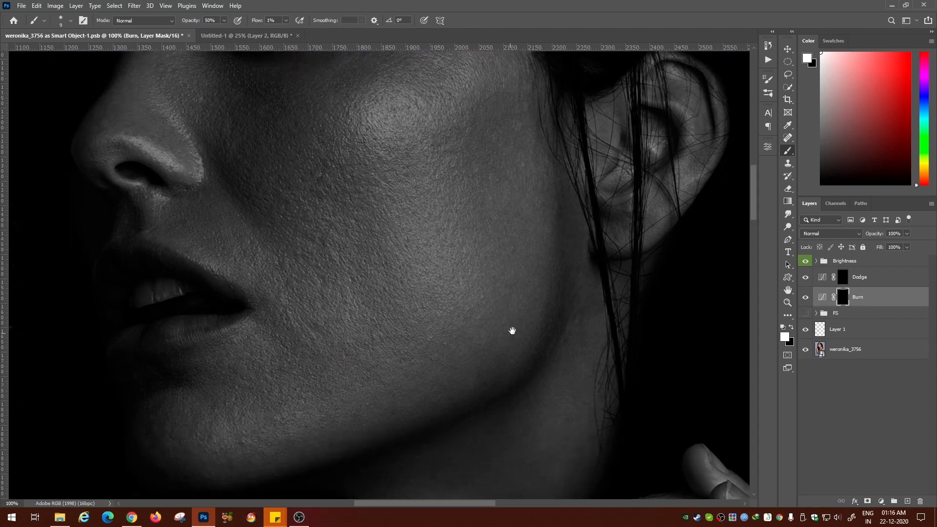
key(ctrl+plus)
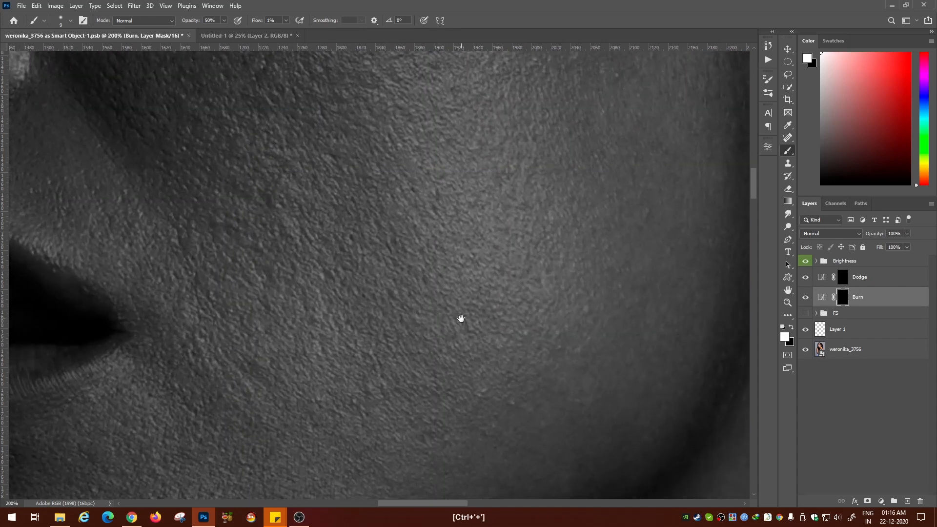
key(ctrl+minus)
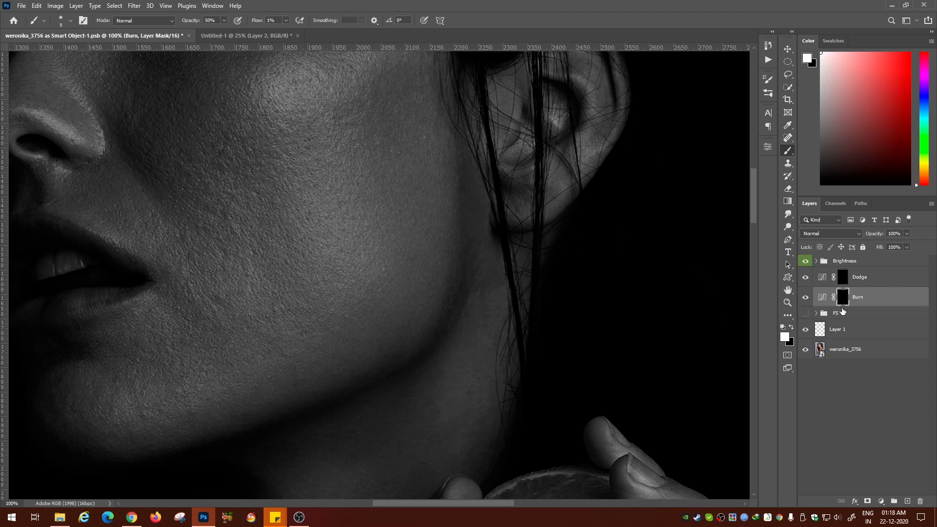
Step: Toggle the Burn layer's visibility to compare the cheek and jaw before and after burning in the black-and-white view
click(806, 298)
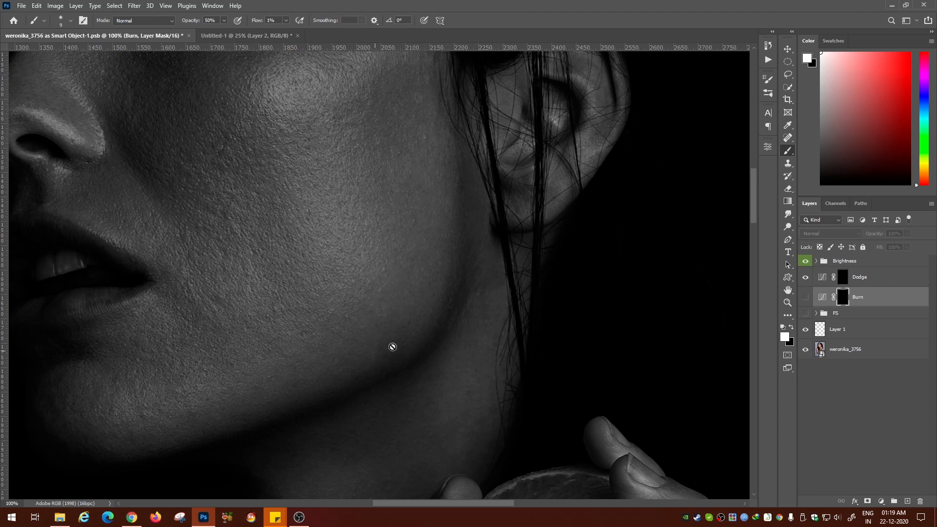
click(806, 297)
click(805, 298)
click(806, 298)
Step: Hide the Brightness group and toggle the Burn layer to compare its effect on the skin in colour
click(806, 261)
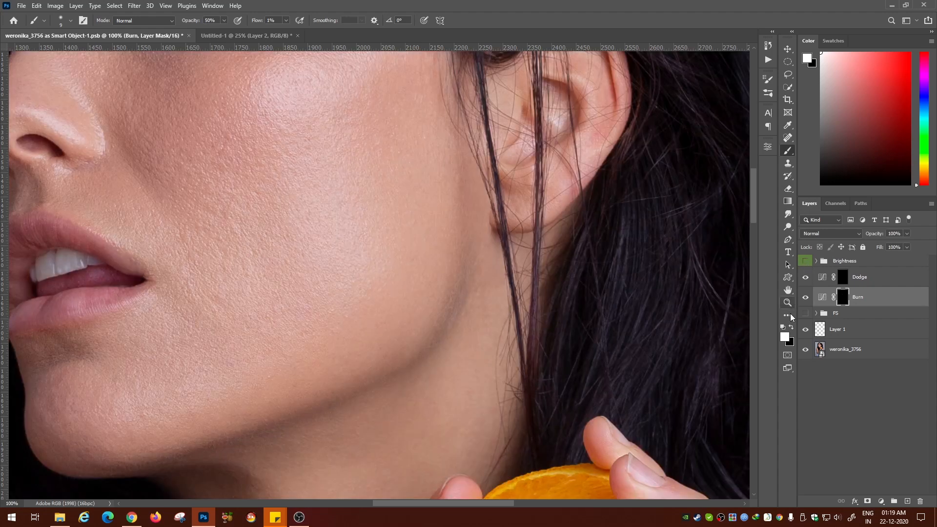
click(806, 297)
click(806, 298)
click(806, 299)
click(806, 298)
Step: Toggle the Dodge and Burn layers together to compare their combined effect, ending with the face shown at 50%
drag(805, 277, 808, 299)
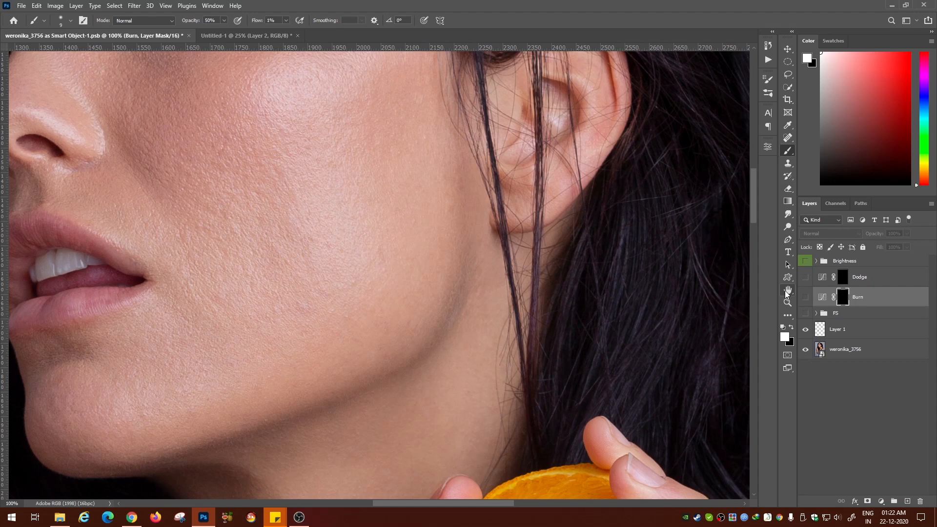
drag(806, 278, 813, 299)
key(ctrl+minus)
key(ctrl+minus)
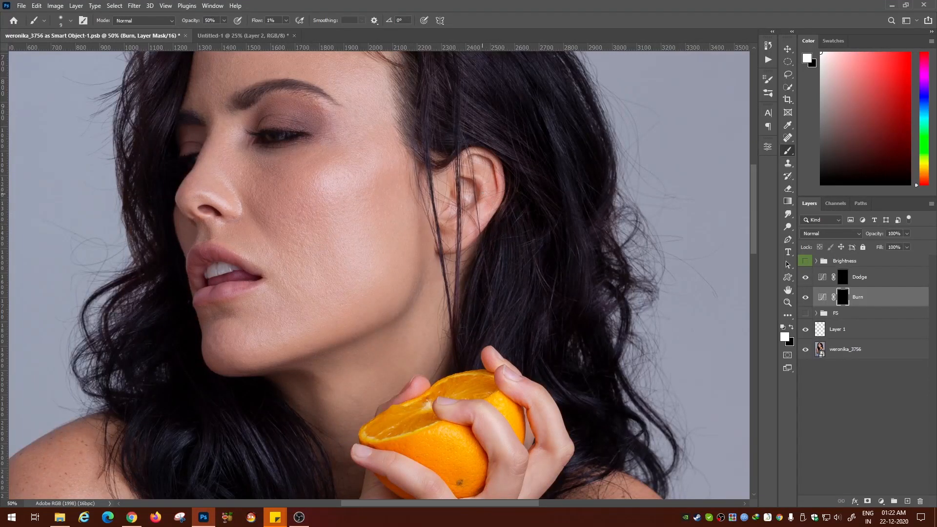
Step: Target the Burn layer's mask with a brush size of 10 for work on the cheek at 66.7%
click(859, 285)
click(855, 301)
click(854, 282)
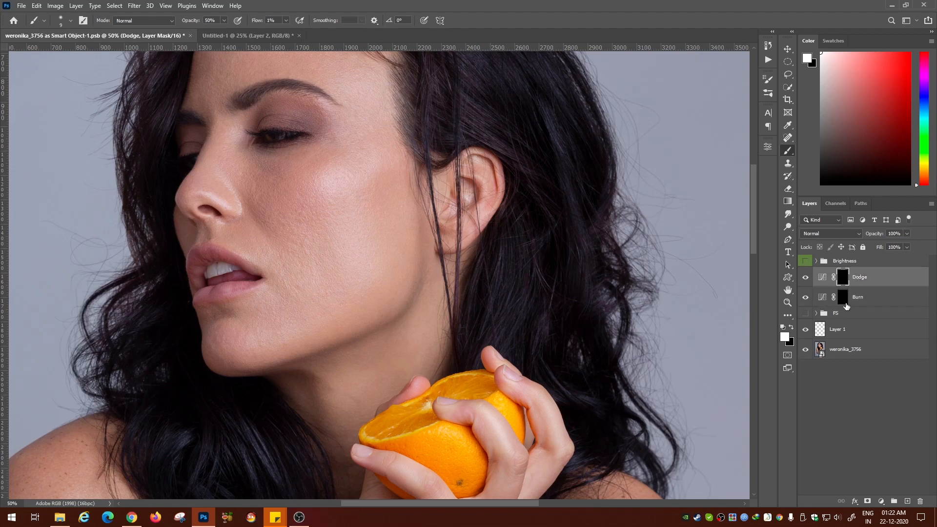
click(844, 299)
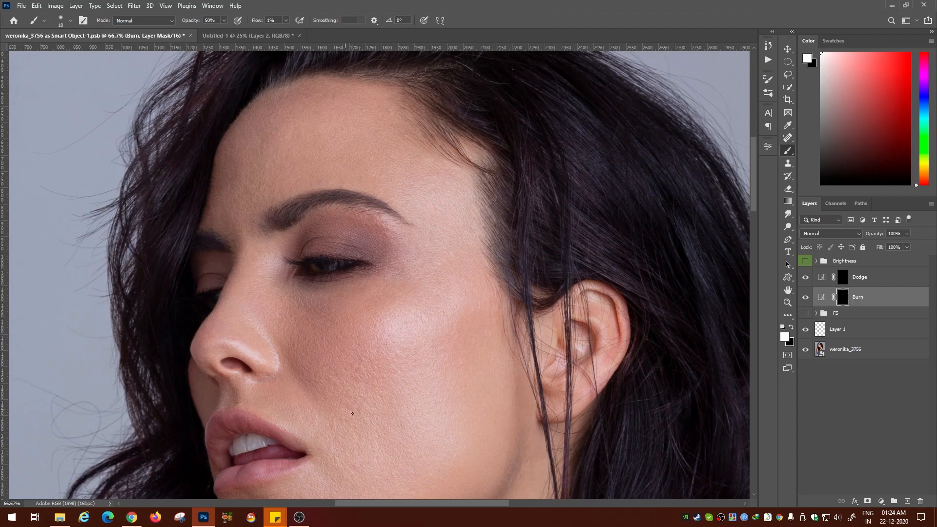
drag(394, 352, 442, 210)
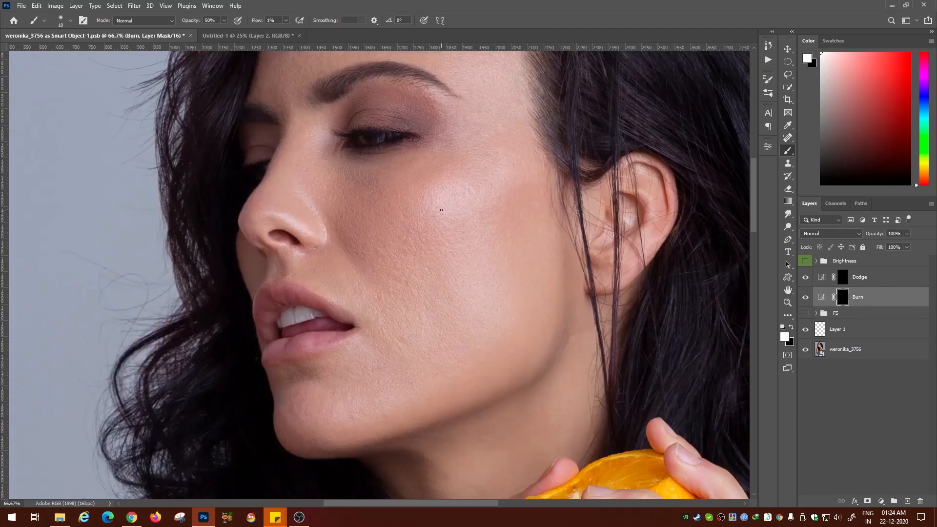
Step: Show the Brightness group with its Curves 2 layer hidden, and target the Dodge layer's mask
click(806, 261)
click(817, 261)
click(806, 277)
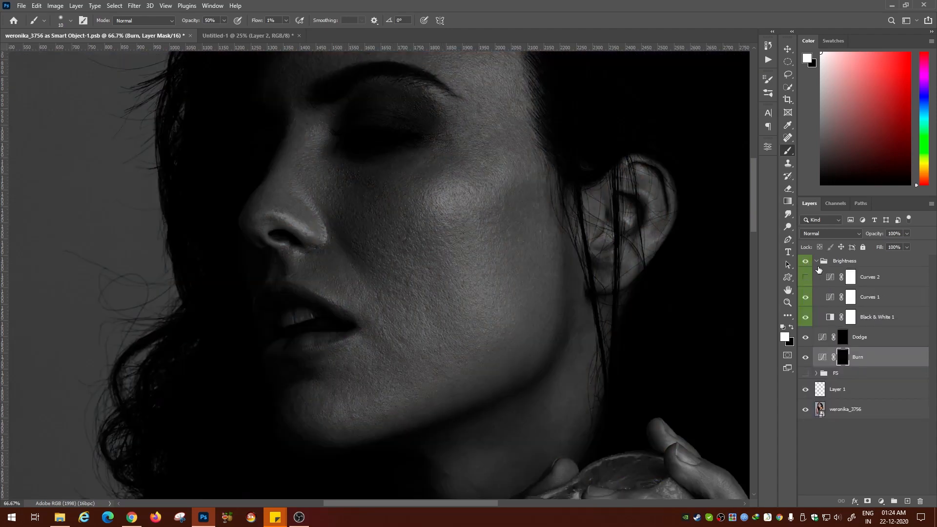
click(816, 261)
click(825, 283)
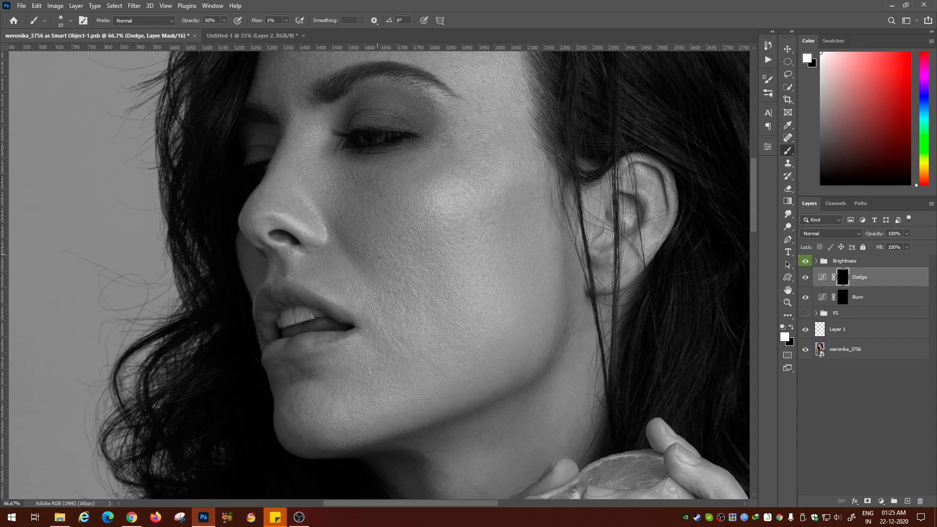
Step: Burn the bright patches on the upper cheek with the brush enlarged to 20, then target the Dodge mask again
click(841, 294)
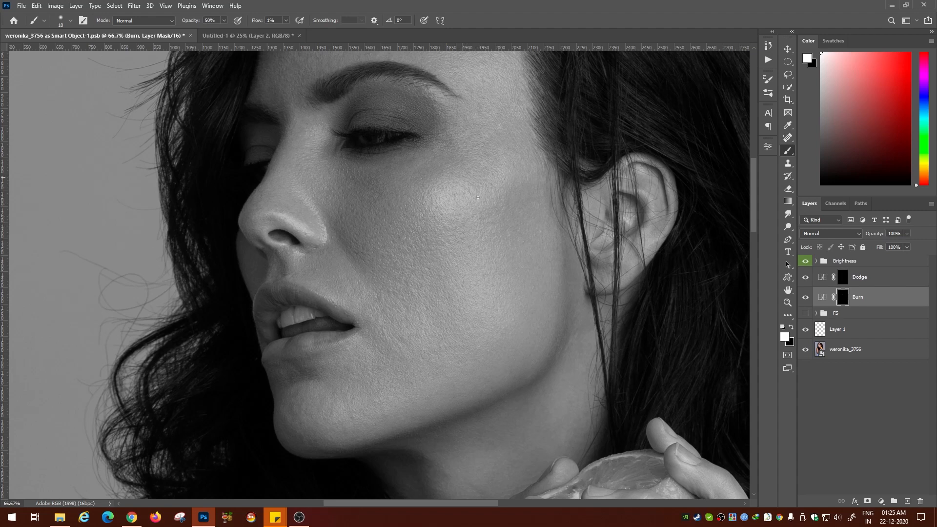
key(bracketright)
click(812, 271)
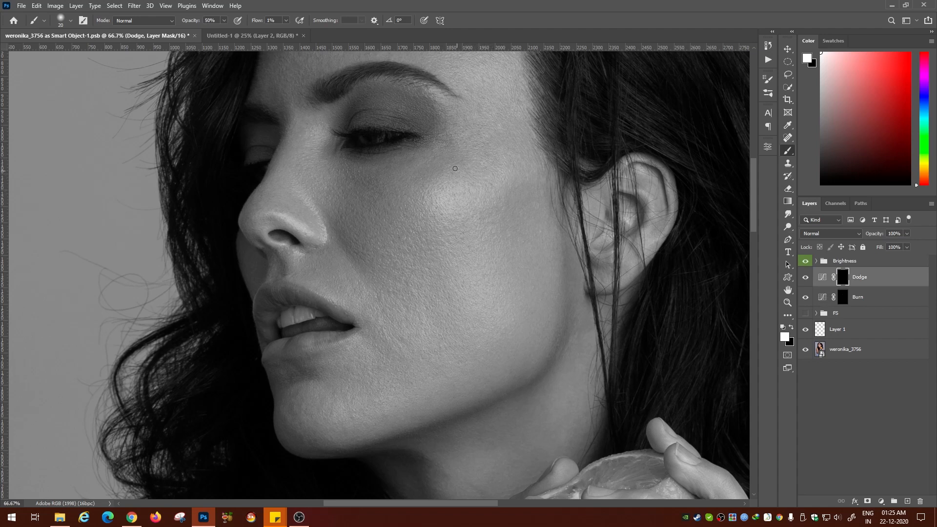
Step: Dodge the dark patches beside the eye and on the upper cheek, adapting the brush size to each patch
key(bracketright)
key(bracketright)
key(bracketleft)
key(bracketleft)
key(bracketleft)
key(bracketleft)
key(bracketright)
key(bracketright)
key(bracketright)
Step: Dodge the dark areas around the temple and lower forehead on the Dodge mask, with a brush of about size 30
drag(493, 130, 454, 172)
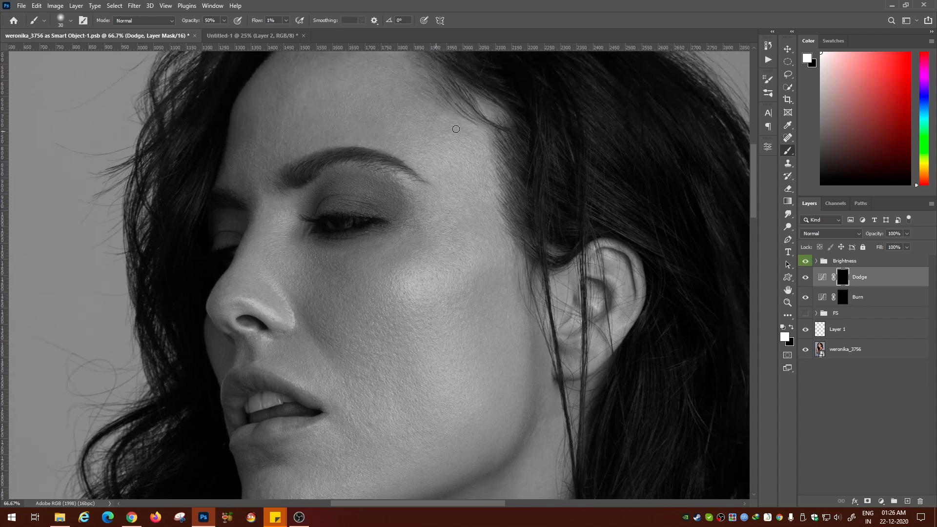
key(bracketright)
key(bracketright)
key(bracketright)
key(bracketright)
key(bracketright)
key(bracketright)
key(bracketright)
key(bracketleft)
key(bracketleft)
key(bracketleft)
key(bracketleft)
key(bracketleft)
scroll(293, 146, up, 2)
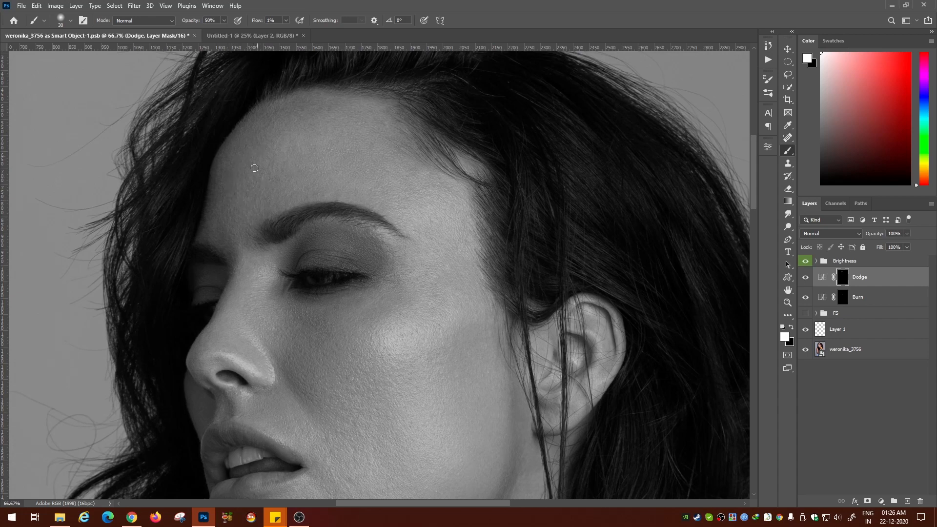
Step: Even out the forehead up to the hairline and the outer cheek on the Dodge mask, varying the brush size
key(bracketleft)
key(bracketright)
key(bracketright)
key(bracketright)
mouse_move(325, 175)
mouse_down()
mouse_move(351, 195)
mouse_move(317, 192)
mouse_move(381, 200)
mouse_move(369, 185)
mouse_move(381, 185)
mouse_move(377, 162)
mouse_move(380, 172)
mouse_move(386, 164)
mouse_move(407, 171)
mouse_move(398, 166)
mouse_move(424, 195)
mouse_move(414, 205)
mouse_move(386, 167)
mouse_move(411, 199)
mouse_move(402, 210)
mouse_move(394, 183)
mouse_move(365, 182)
mouse_move(380, 202)
mouse_move(383, 188)
mouse_move(361, 184)
mouse_move(423, 188)
mouse_move(436, 183)
mouse_move(414, 183)
mouse_move(431, 177)
mouse_move(462, 195)
mouse_move(409, 164)
mouse_up()
key(bracketleft)
key(bracketleft)
key(bracketleft)
key(bracketleft)
key(bracketleft)
key(bracketright)
key(bracketright)
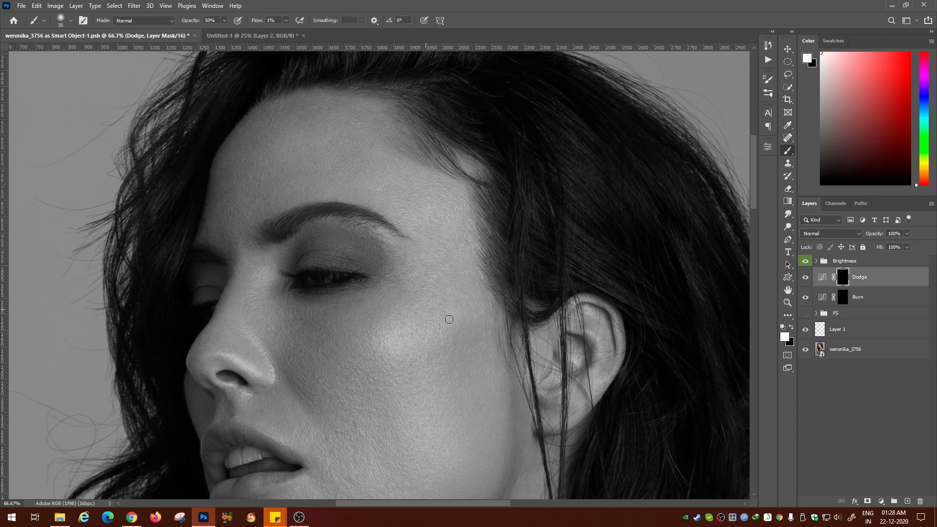
Step: Target the Burn mask and darken bright spots on the outer cheek and jaw with a small brush of size 15
key(alt+bracketleft)
key(bracketleft)
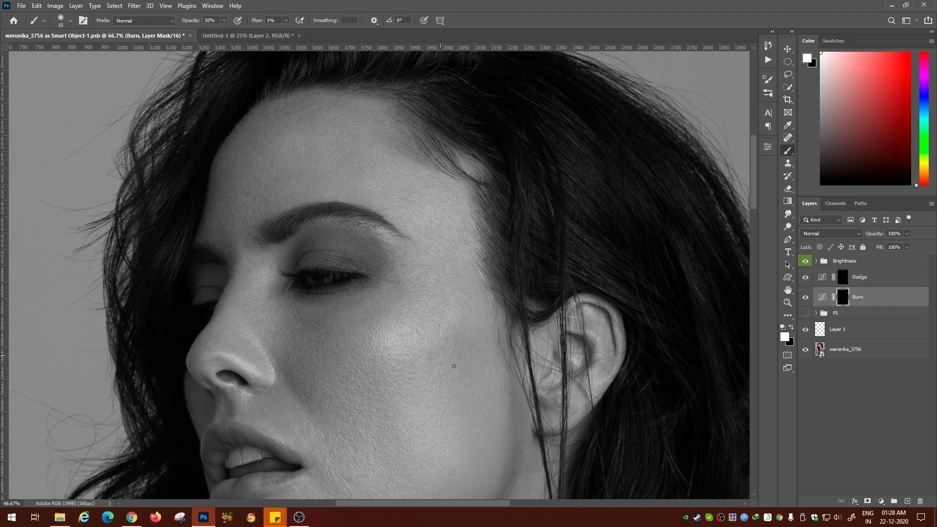
scroll(484, 332, down, 3)
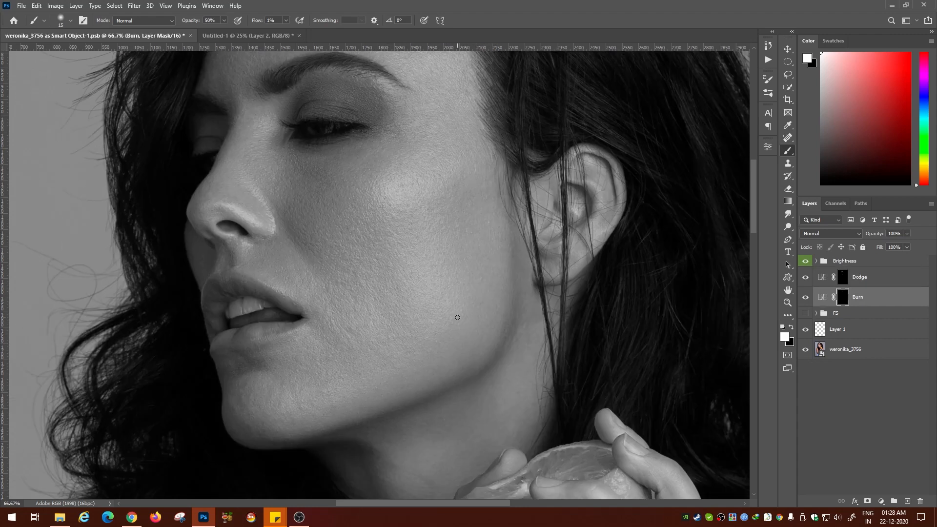
key(bracketright)
key(bracketleft)
Step: Even out the middle of the cheek by alternating between the Dodge and Burn masks, reducing the brush to size 10
key(alt+bracketright)
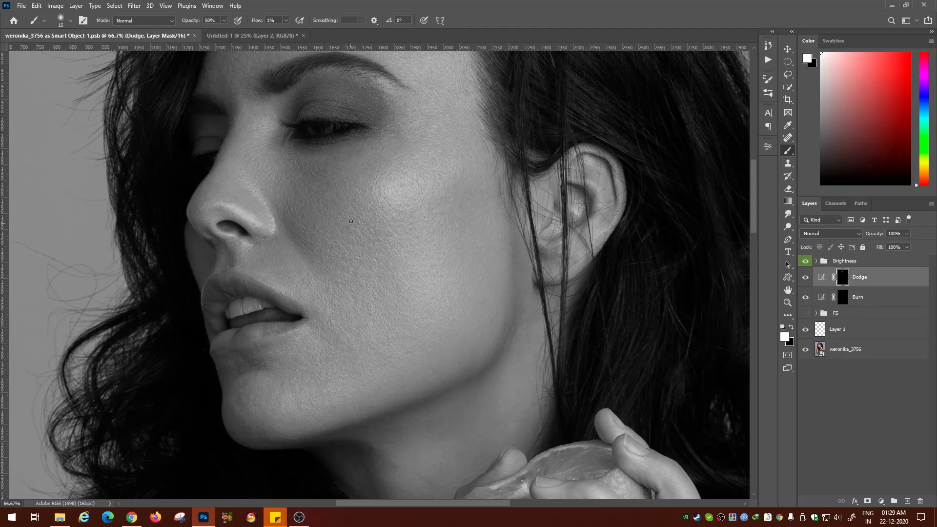
key(bracketright)
key(alt+bracketleft)
key(bracketright)
click(843, 278)
key(bracketleft)
key(bracketleft)
key(alt+bracketleft)
key(bracketleft)
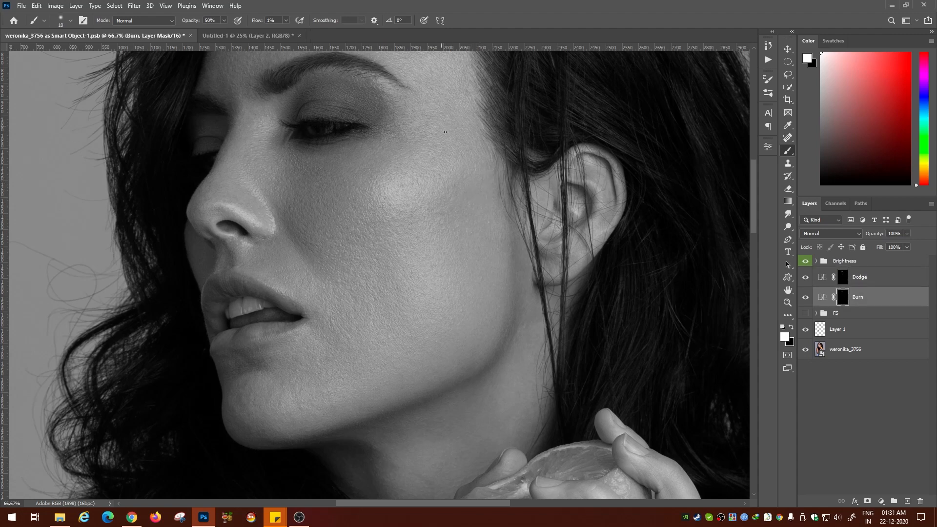
Step: Retouch the chin and the area around the mouth on the Dodge and Burn masks with a brush of size 20
key(alt+bracketright)
scroll(456, 186, down, 3)
scroll(456, 186, left, 3)
key(bracketright)
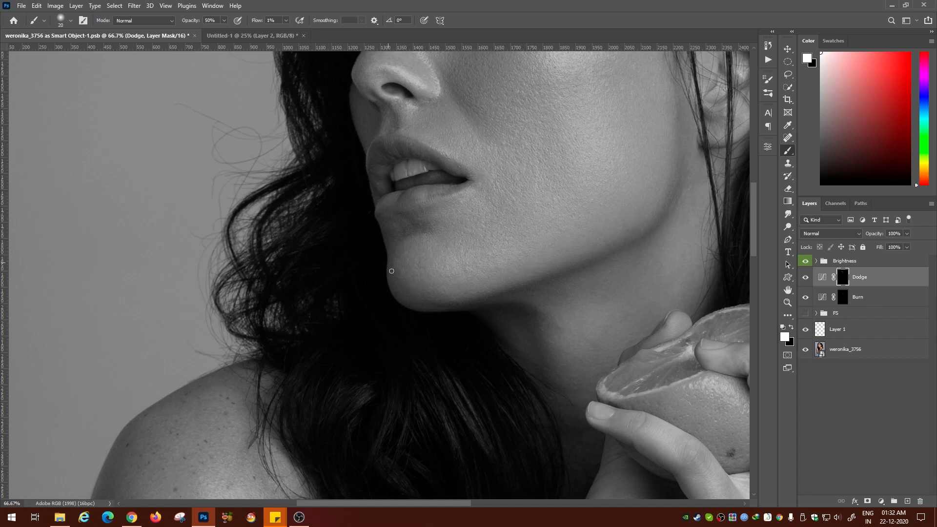
key(alt+bracketleft)
key(alt+bracketright)
key(bracketleft)
Step: Even out the temple and upper cheek, alternating the Burn and Dodge masks with brush sizes 20 and 30
scroll(488, 252, up, 10)
scroll(488, 251, right, 4)
key(alt+bracketleft)
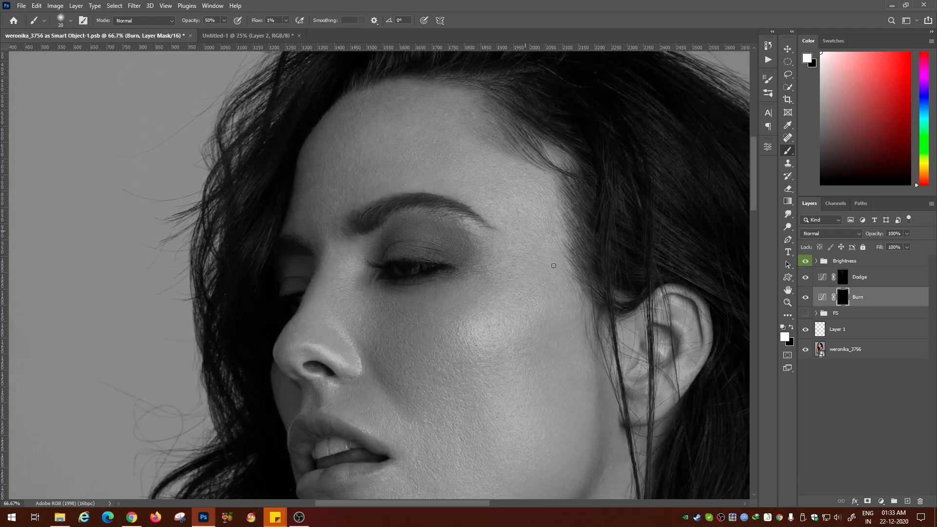
scroll(554, 266, down, 5)
key(alt+bracketright)
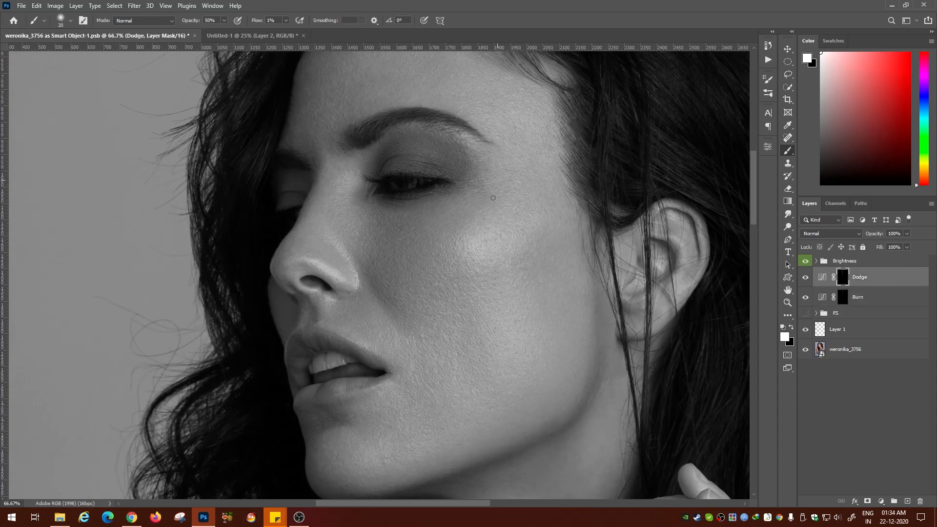
key(bracketright)
key(alt+bracketleft)
Step: Zoom out to 50% and hide the Brightness group to judge the retouched skin in colour
key(ctrl+minus)
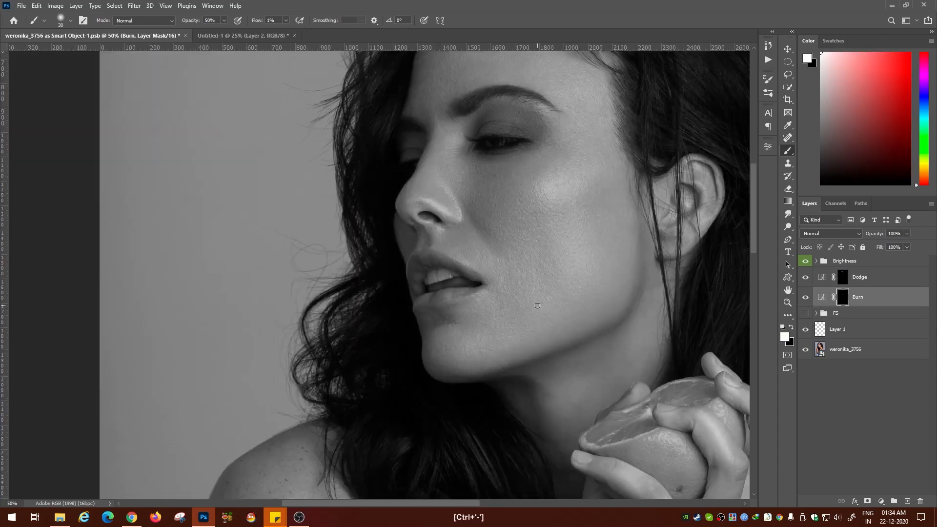
scroll(485, 178, right, 3)
drag(805, 297, 805, 260)
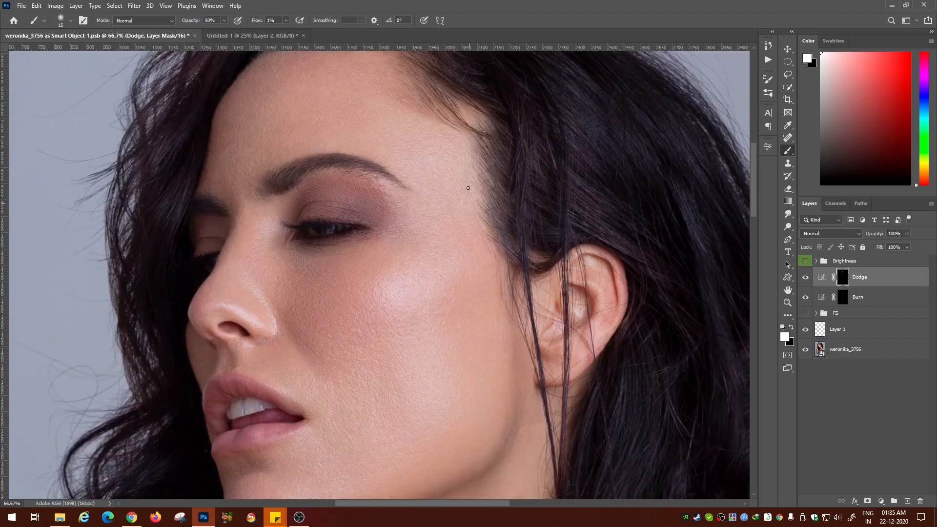
Step: Refine the jawline and neck in colour, burning with brush size 10 and dodging with brush size 25
key(bracketright)
key(alt+bracketleft)
key(bracketleft)
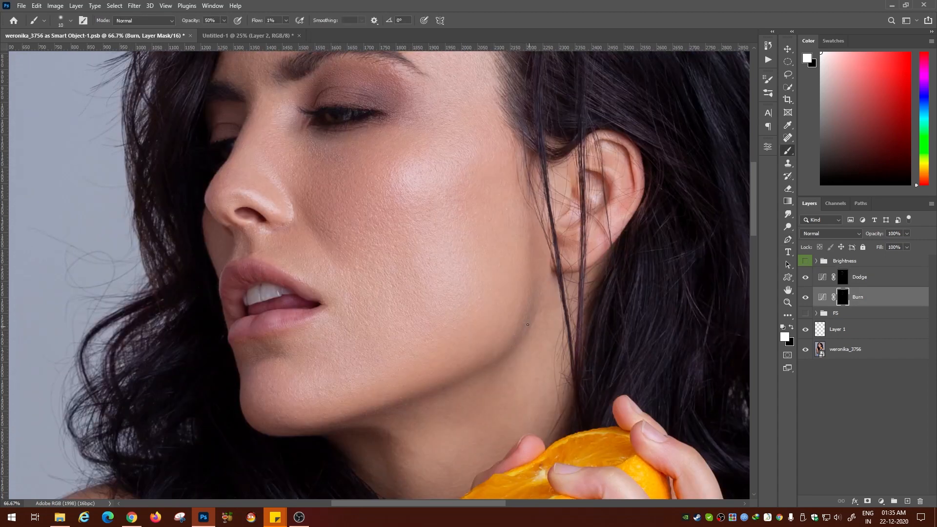
key(alt+bracketright)
key(bracketright)
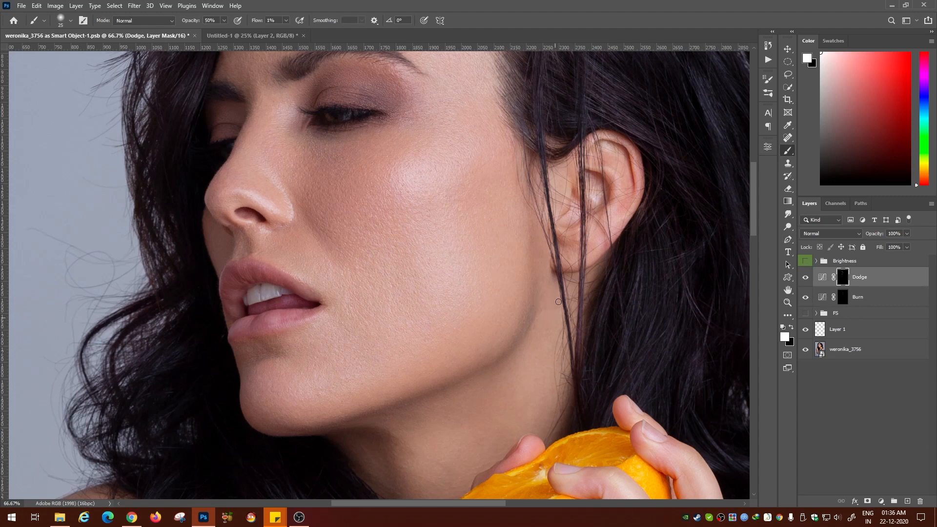
key(bracketleft)
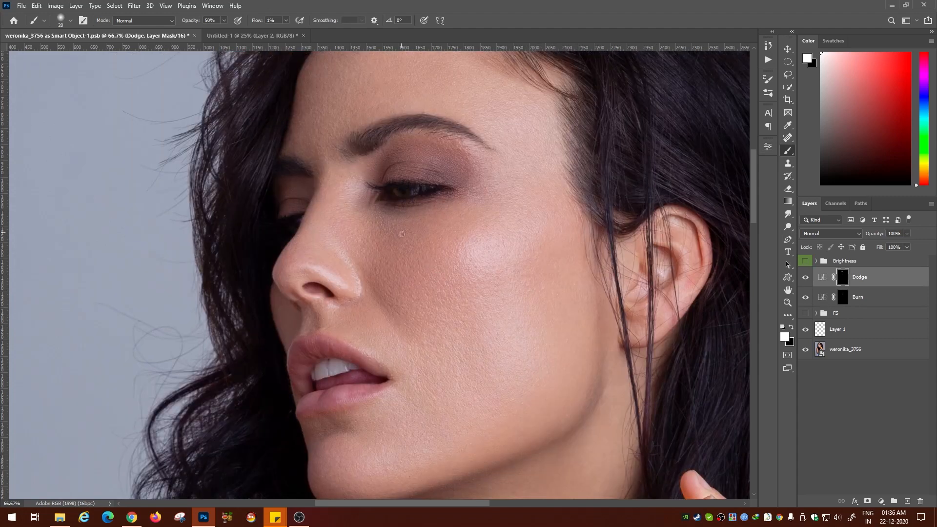
Step: Refine the cheek, lips and chin in colour, switching between the Dodge and Burn masks with brush sizes 15 and 10
key(bracketleft)
key(bracketleft)
key(alt+bracketleft)
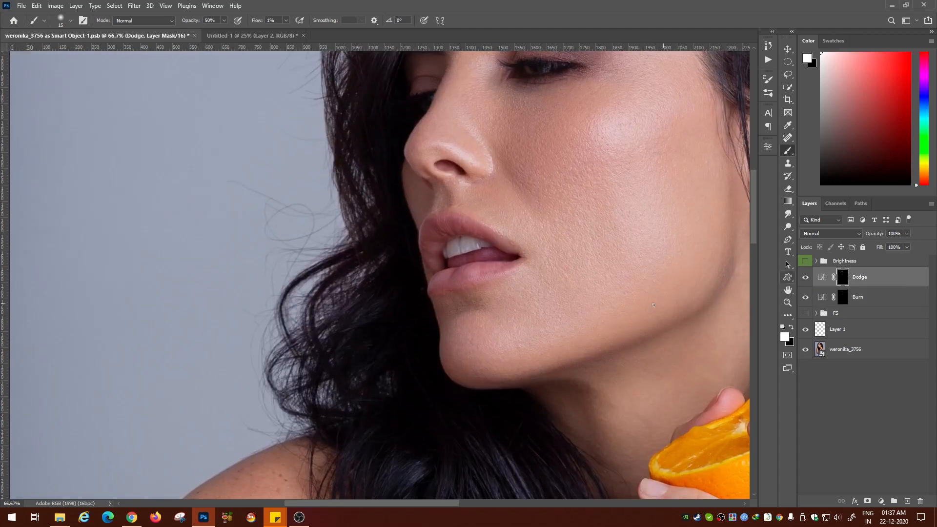
key(bracketleft)
key(alt+bracketleft)
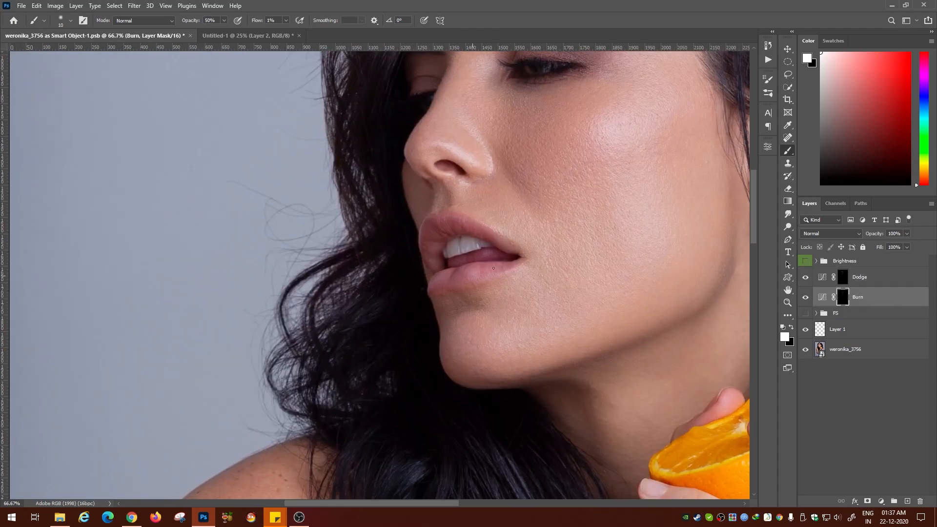
key(bracketright)
key(alt+bracketright)
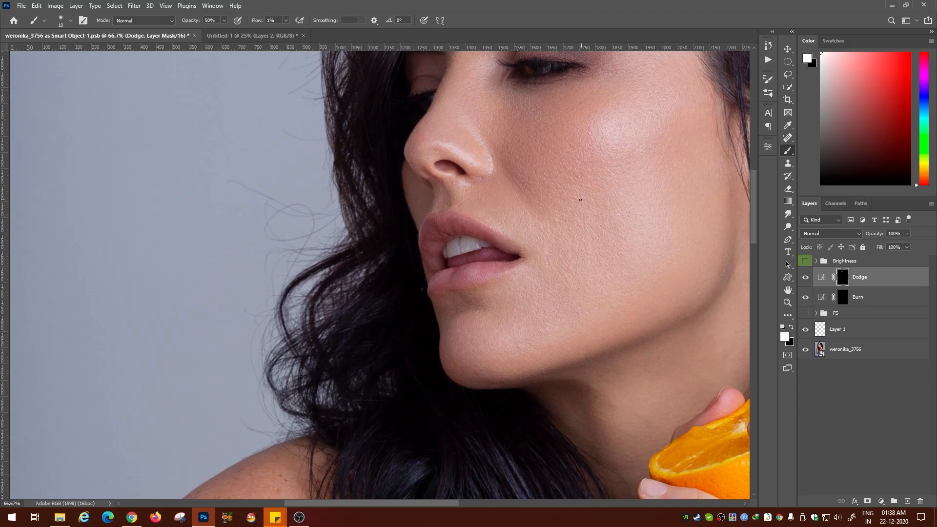
Step: Check the forehead on the Burn mask, return to a 50% view of the face and target the Dodge mask
scroll(461, 224, up, 2)
scroll(475, 231, up, 5)
key(alt+bracketleft)
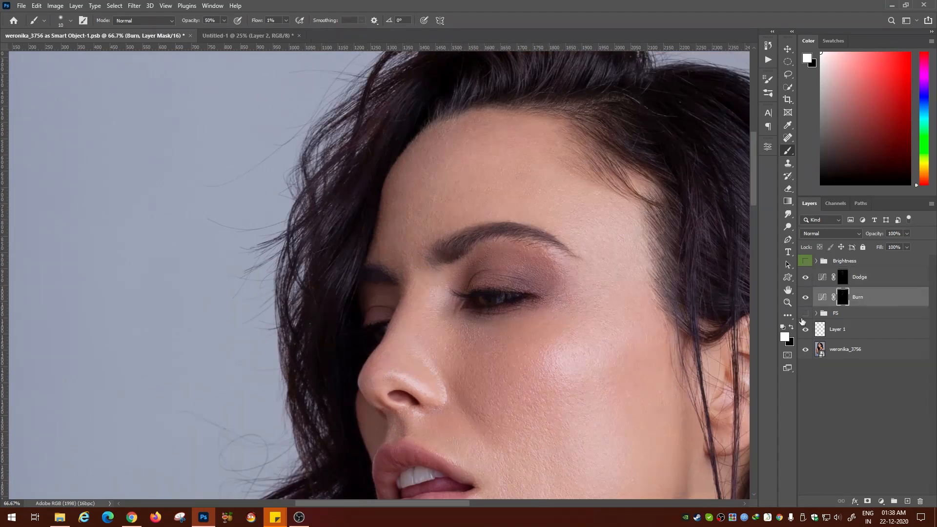
key(ctrl+minus)
key(ctrl+minus)
key(ctrl+plus)
key(alt+bracketright)
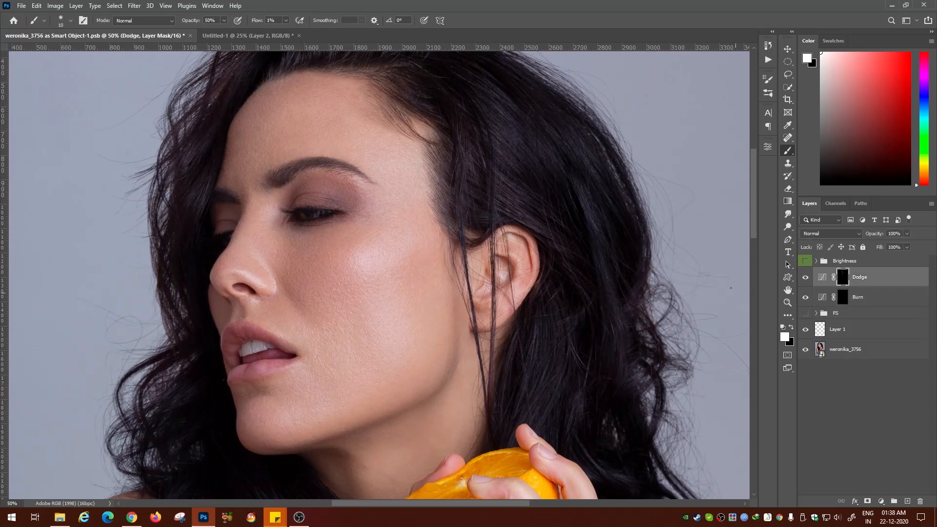
Step: Burn the lower cheek on the Burn mask with brush size 20
key(bracketright)
key(bracketright)
key(bracketright)
key(bracketright)
key(bracketright)
key(bracketright)
key(bracketright)
click(859, 296)
key(bracketleft)
key(bracketleft)
key(bracketleft)
key(bracketleft)
key(bracketleft)
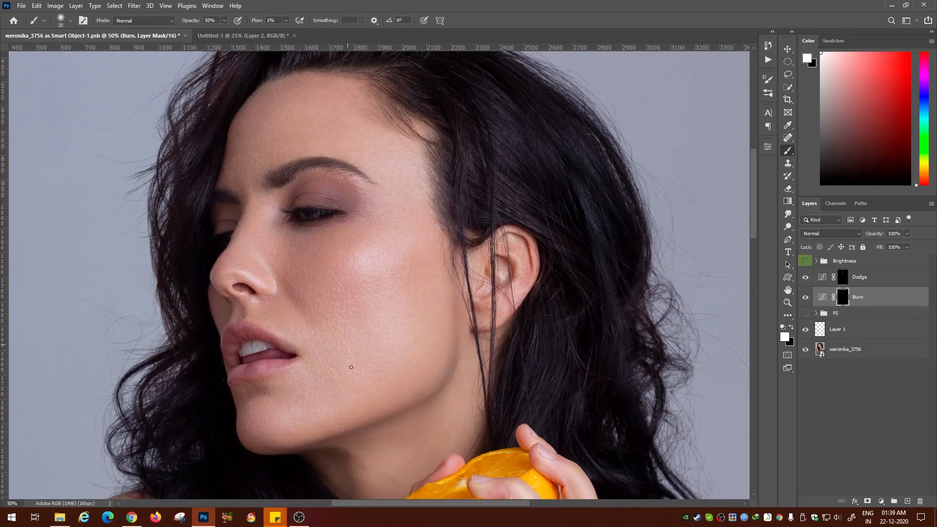
Step: Refine the upper and outer cheek, alternating between the Dodge and Burn masks from brush size 15 upward
click(846, 272)
key(bracketleft)
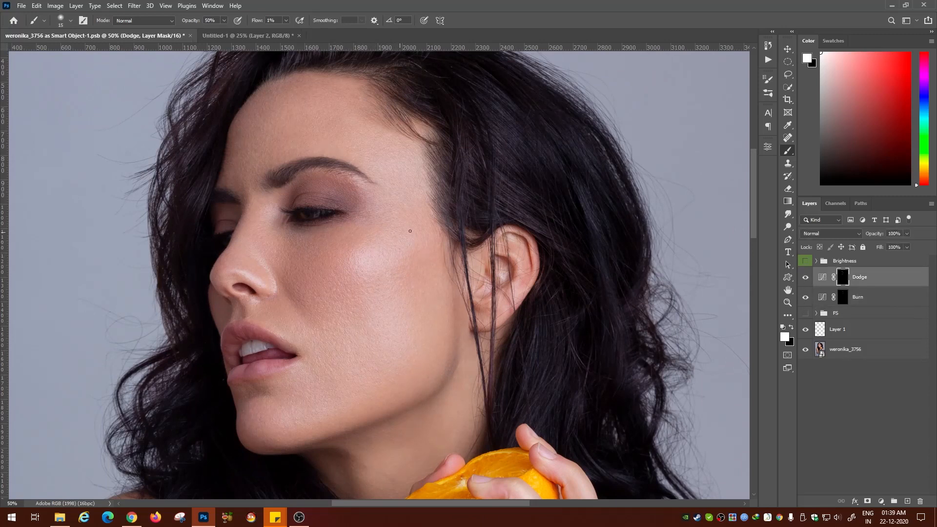
key(alt+bracketleft)
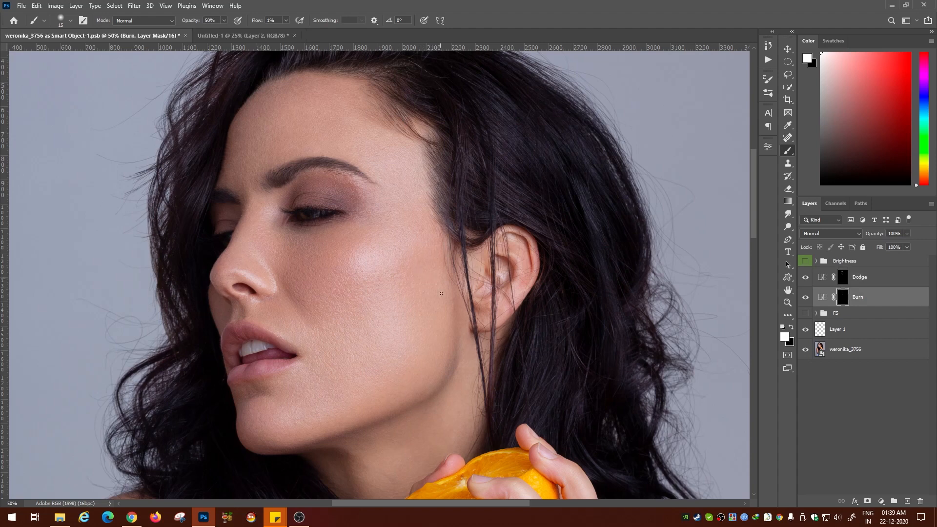
key(alt+bracketright)
key(bracketright)
key(bracketright)
key(alt+bracketleft)
key(bracketright)
key(alt+bracketright)
Step: Burn the neck below the jaw with brush size 45 and dodge the chin area with brush size 25
drag(443, 362, 589, 244)
key(alt+bracketleft)
key(bracketright)
key(bracketright)
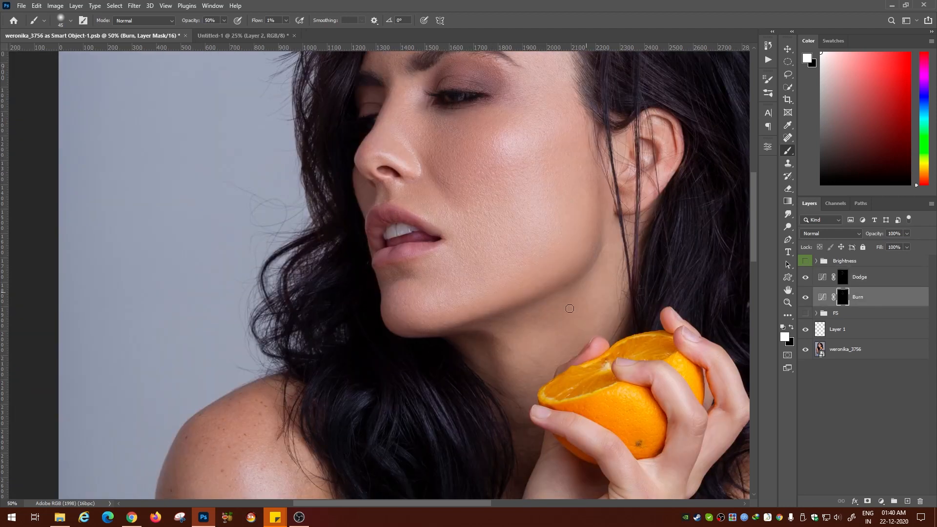
key(bracketleft)
key(bracketleft)
key(bracketleft)
key(alt+bracketright)
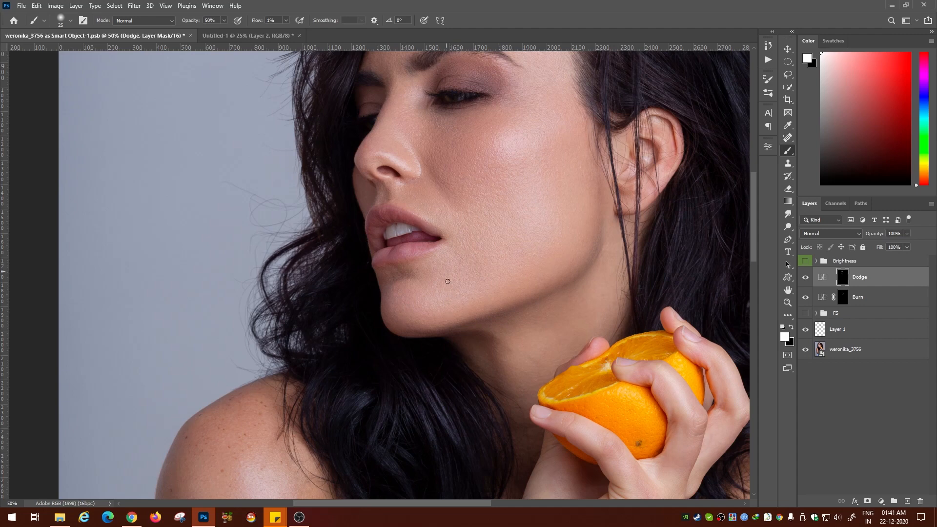
Step: Even out the chin and lower cheek, burning with brush size 15 and dodging with brush size 25
key(alt+bracketleft)
key(bracketleft)
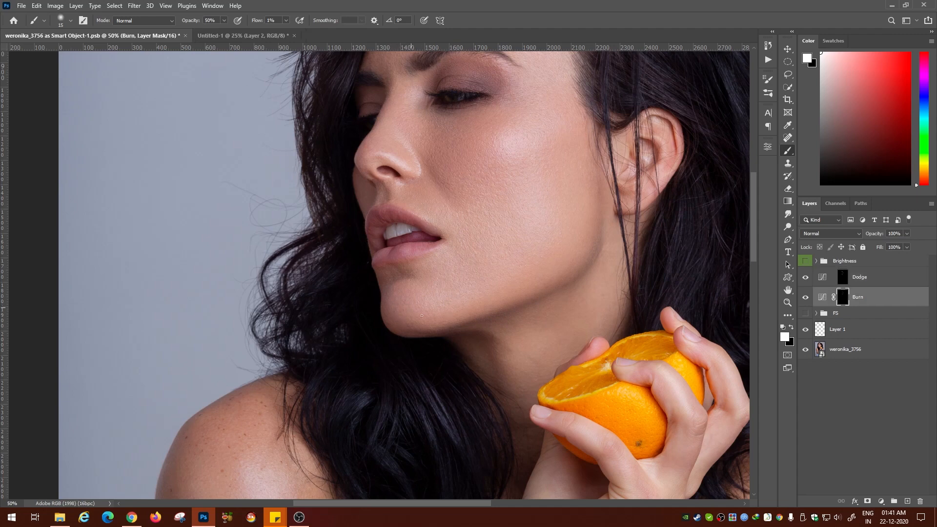
key(alt+bracketright)
key(bracketright)
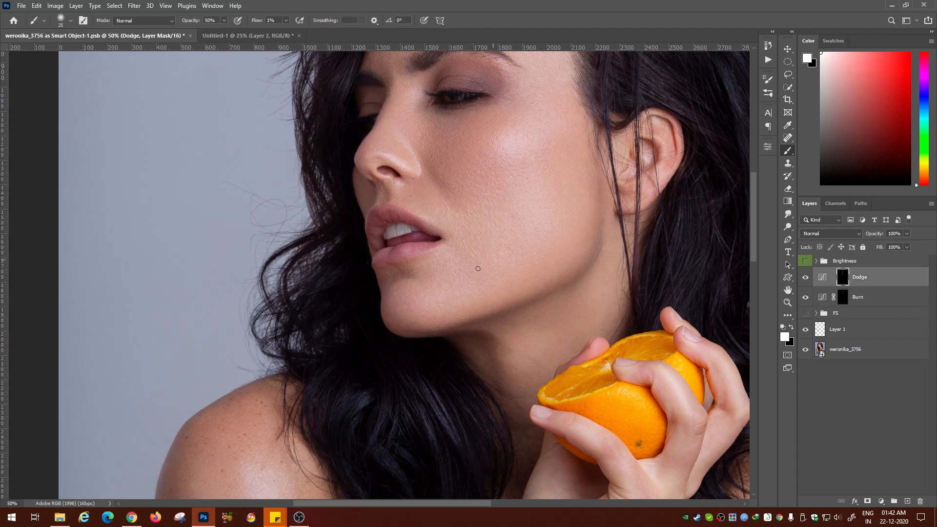
Step: Refine the lips, burning with brush size 20 and alternating with the Dodge mask
key(alt+bracketleft)
drag(532, 210, 478, 342)
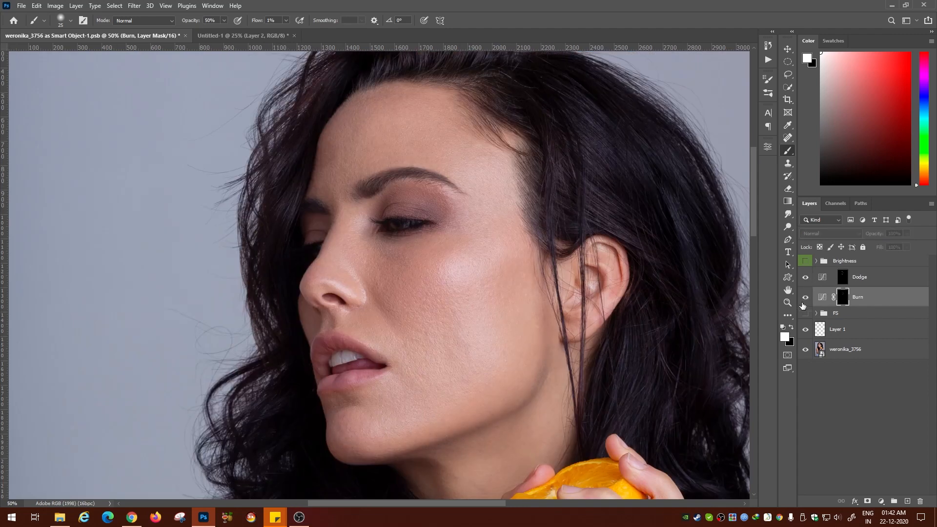
key(bracketright)
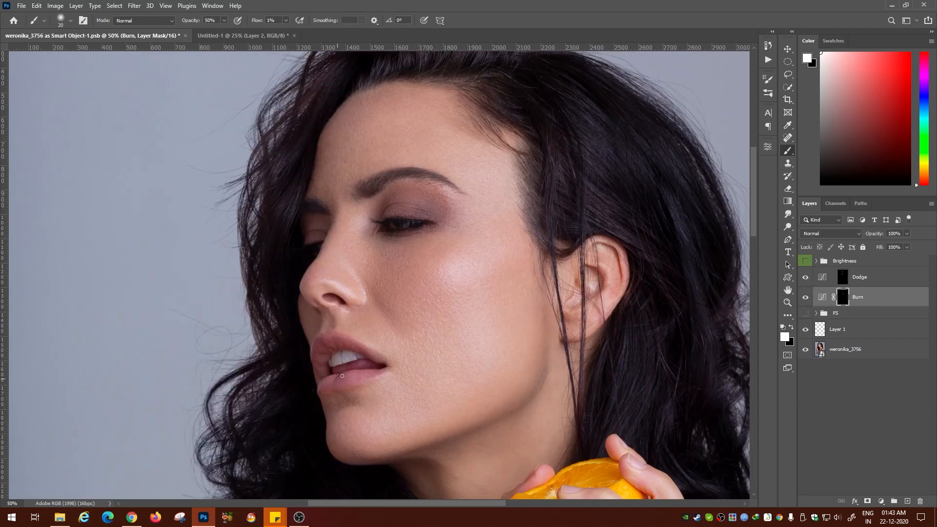
key(alt+bracketright)
key(alt+bracketleft)
key(bracketright)
key(alt+bracketright)
Step: Refine the lower lip in close-up, burning with brush size 9 and switching briefly to the Dodge mask
key(ctrl+plus)
key(ctrl+plus)
key(alt+bracketleft)
key(bracketleft)
key(bracketleft)
key(bracketleft)
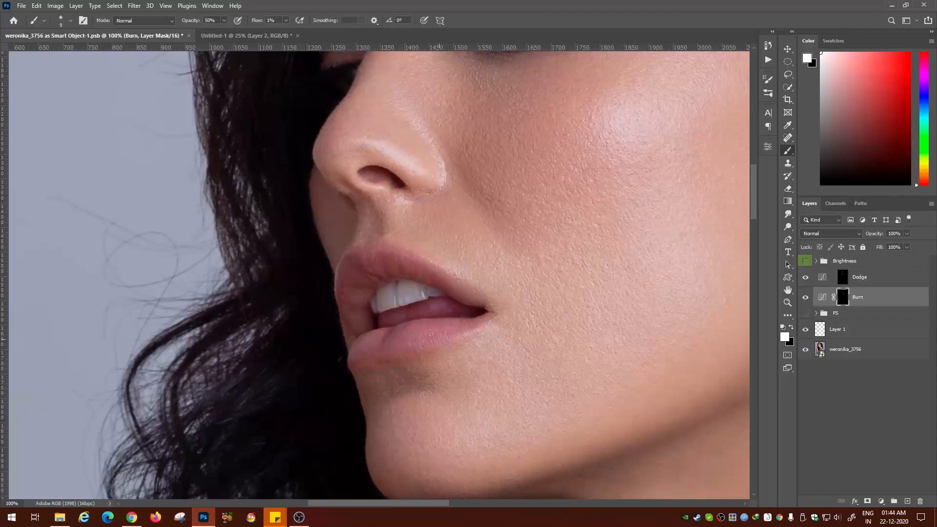
key(alt+bracketright)
key(alt+bracketleft)
Step: Burn the cheek broadly on the Burn mask with brush size 150 in a 25% view
key(ctrl+0)
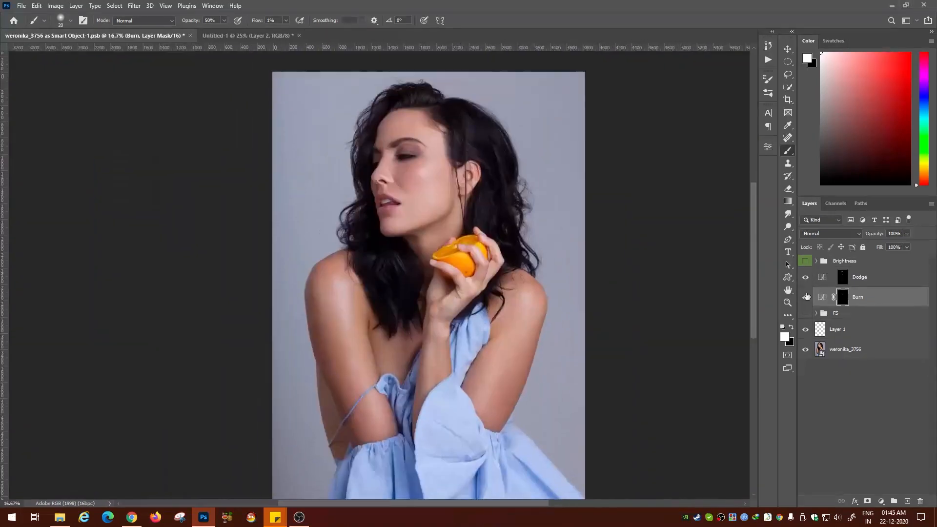
key(ctrl+plus)
key(bracketright)
key(bracketright)
key(bracketright)
key(bracketright)
key(bracketright)
key(bracketright)
key(bracketright)
key(bracketright)
key(bracketright)
key(bracketright)
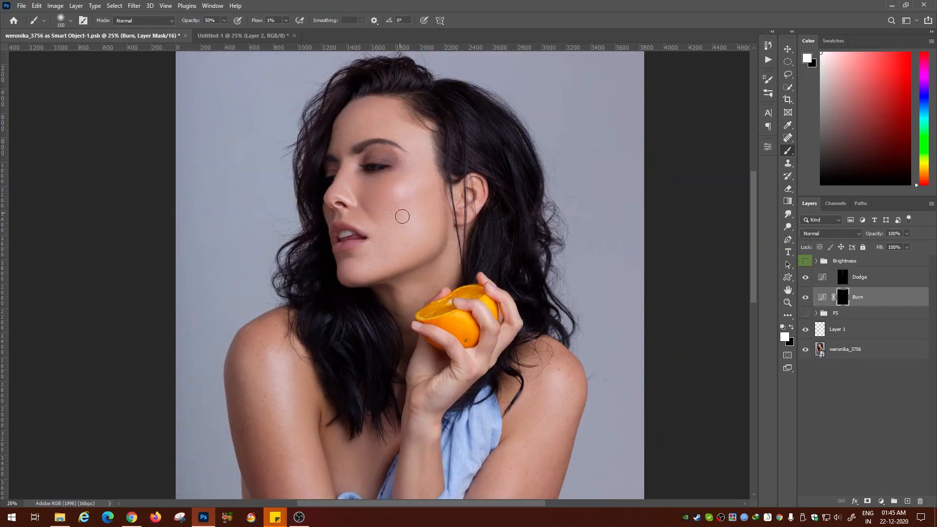
Step: Dodge the middle of the cheek on the Dodge mask with brush size 90
key(bracketleft)
key(bracketleft)
key(bracketleft)
key(alt+bracketright)
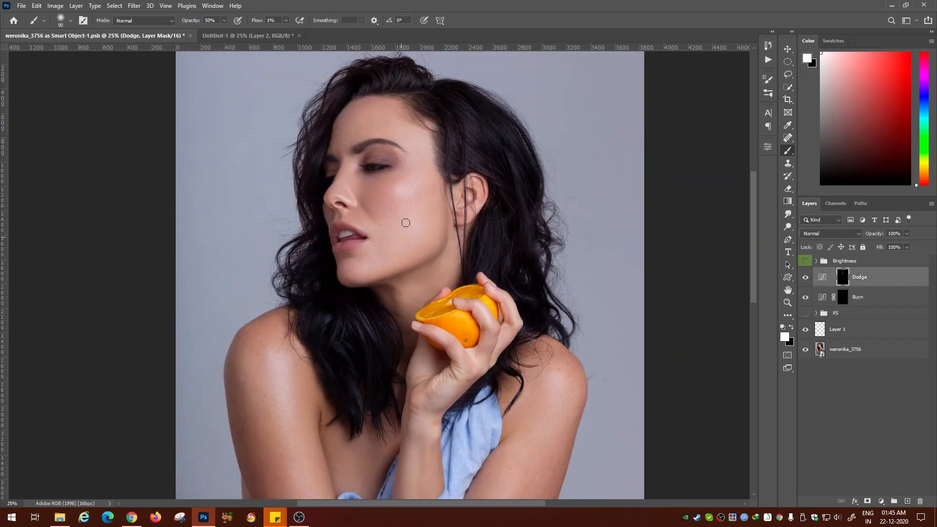
Step: Dodge the cheek beside the mouth in close-up with brush size 15, enlarging the brush to 30
key(bracketleft)
key(bracketleft)
key(bracketleft)
key(bracketleft)
key(bracketleft)
key(bracketleft)
key(bracketleft)
key(bracketleft)
key(bracketleft)
key(bracketleft)
key(bracketleft)
key(ctrl+plus)
key(ctrl+plus)
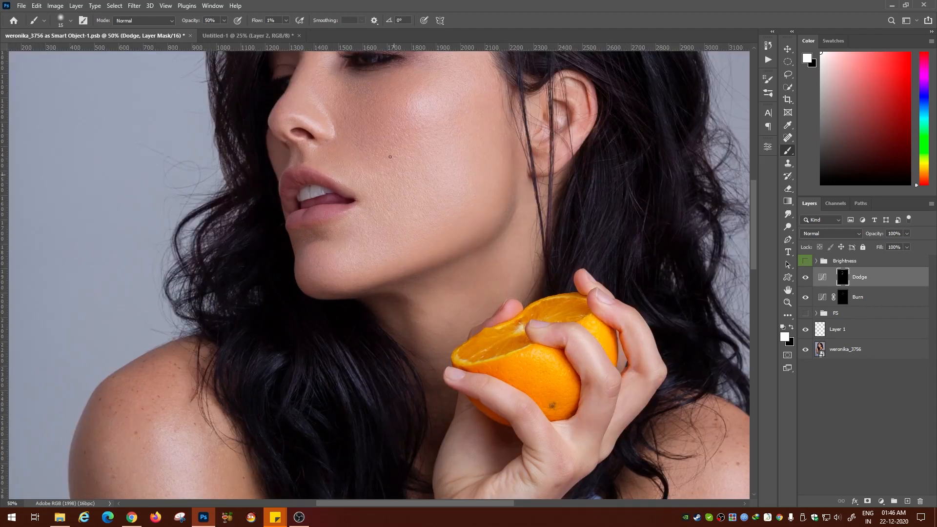
key(bracketright)
key(bracketright)
key(ctrl+minus)
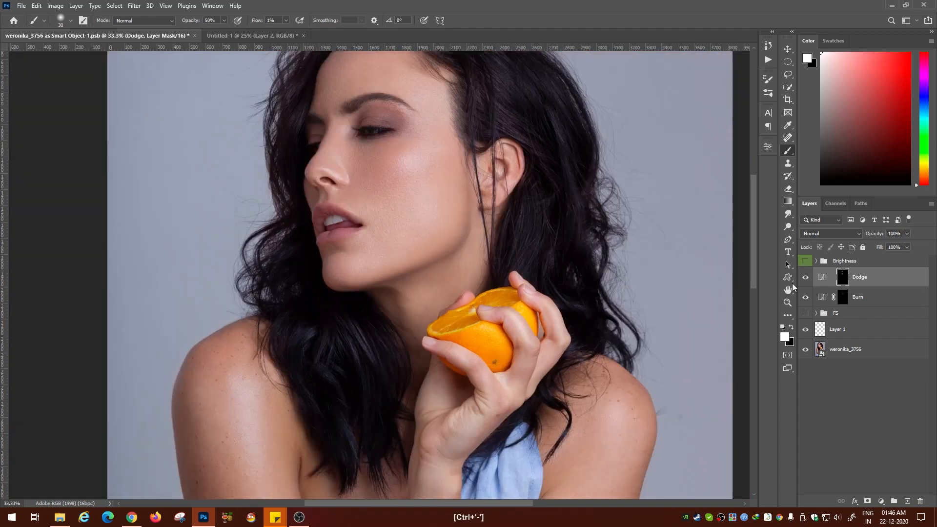
Step: Burn the outer cheek with brush size 50 and dodge the cheek highlight with brush size 80
key(alt+bracketleft)
key(bracketright)
key(bracketright)
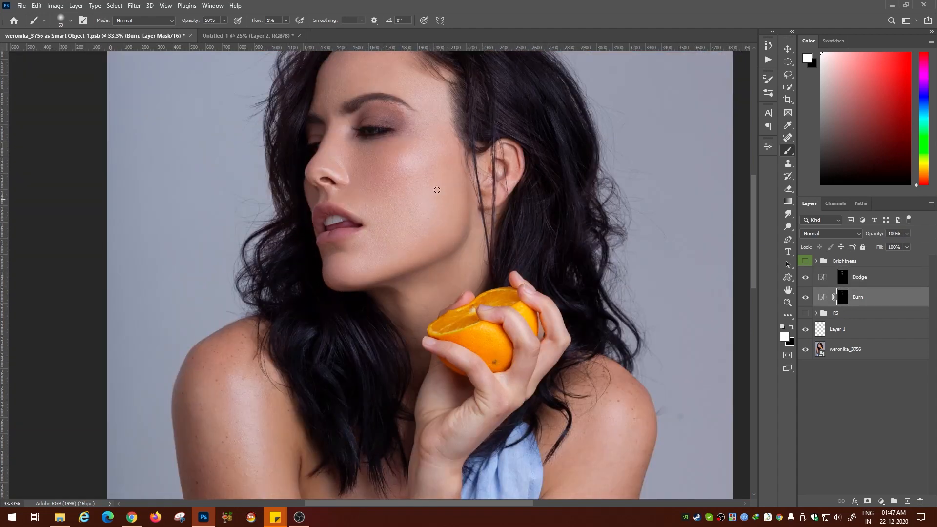
key(alt+bracketright)
key(bracketright)
key(bracketright)
key(bracketright)
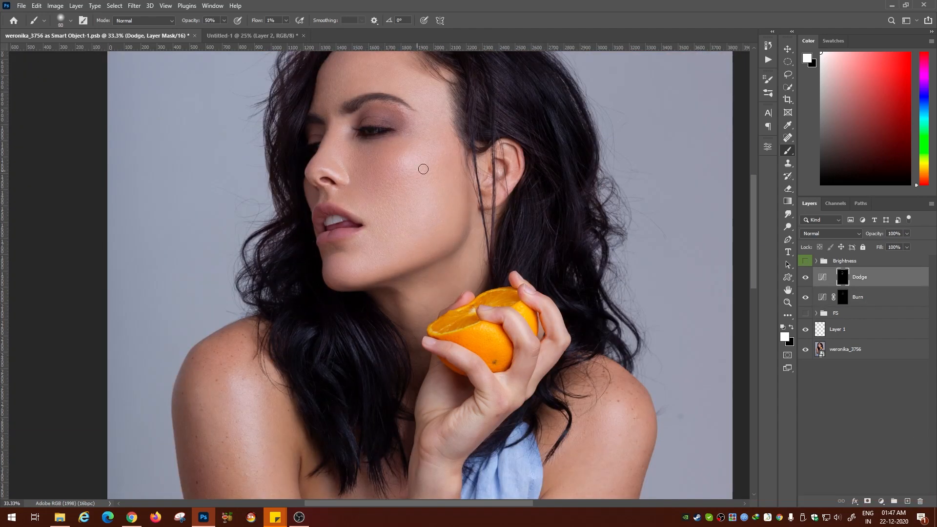
Step: Burn the jaw below the ear with brush size 80 and dodge the neck with brush size 50
scroll(371, 161, up, 3)
key(bracketleft)
key(bracketleft)
key(bracketleft)
key(alt+bracketleft)
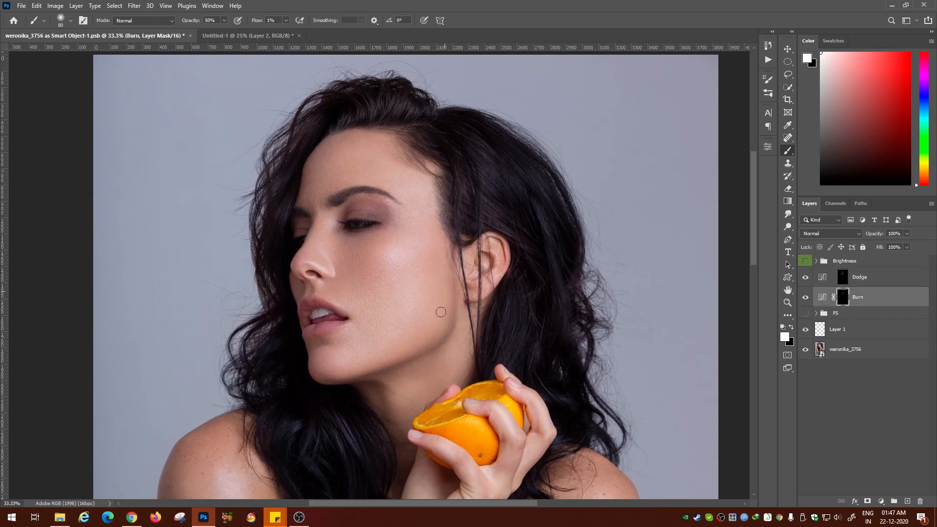
key(ctrl+minus)
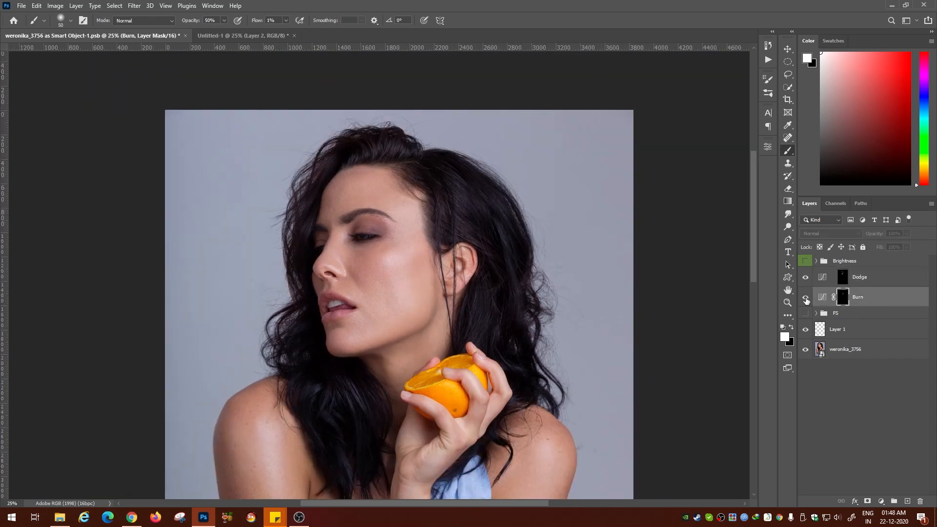
key(alt+bracketright)
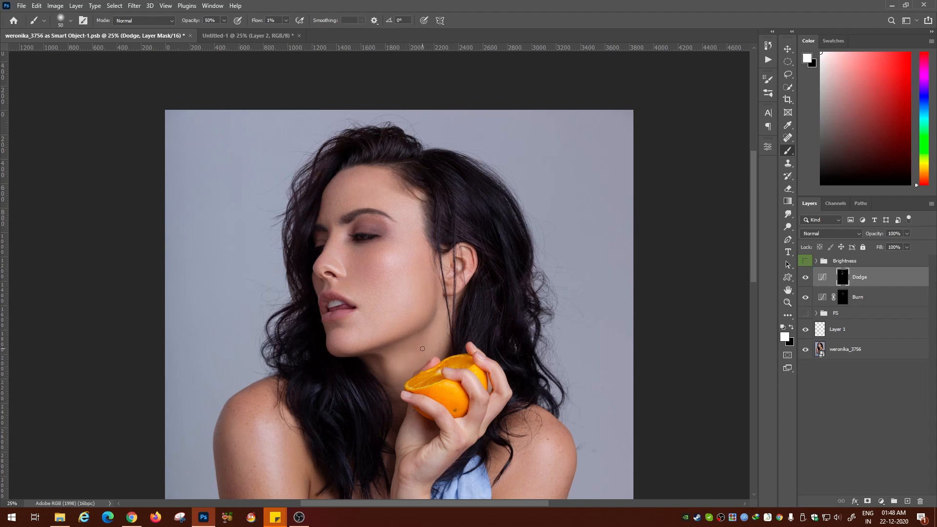
Step: Deepen the facial shading on the Burn mask with brush size 125
key(alt+bracketleft)
key(bracketright)
key(bracketright)
key(bracketright)
key(bracketright)
key(bracketright)
key(bracketright)
key(ctrl+plus)
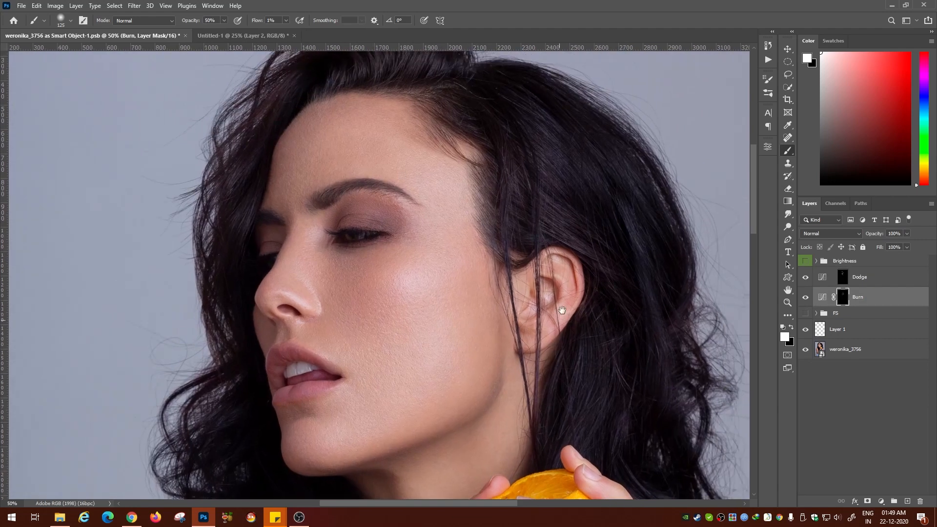
Step: Toggle the Burn layer's visibility off and on to compare the shading with and without it
key(ctrl+minus)
click(806, 297)
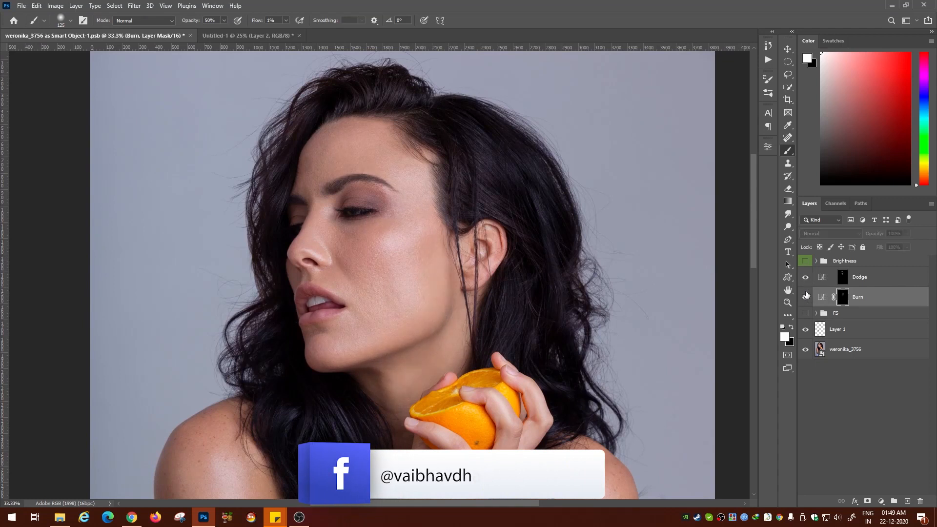
click(806, 297)
click(806, 296)
click(806, 296)
Step: Burn the area under the eye and beside the nose with brush size 250
key(bracketright)
key(bracketright)
key(bracketright)
key(bracketright)
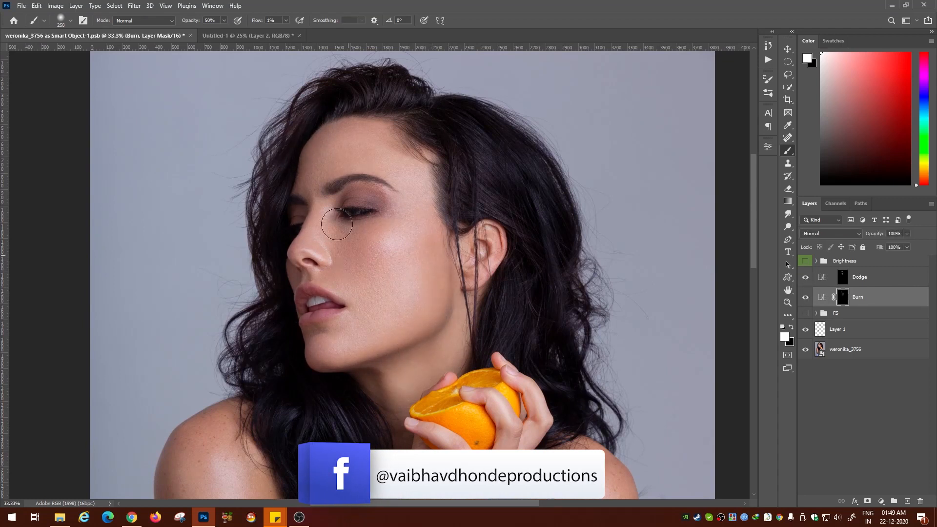
Step: Dodge the forehead above the eyebrow on the Dodge mask with brush size 45
key(bracketleft)
key(bracketleft)
key(bracketleft)
key(bracketleft)
key(bracketleft)
key(bracketleft)
key(bracketleft)
key(bracketleft)
key(alt+bracketright)
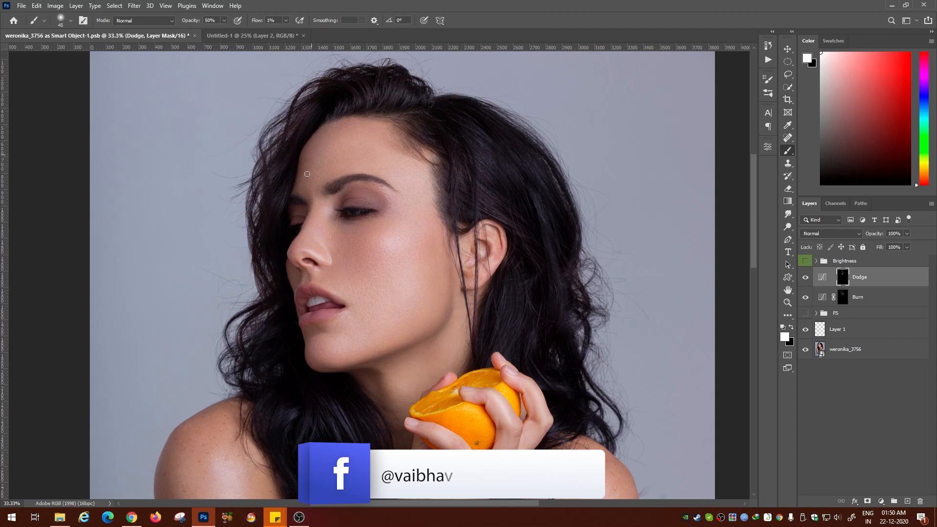
key(bracketright)
key(bracketright)
key(bracketright)
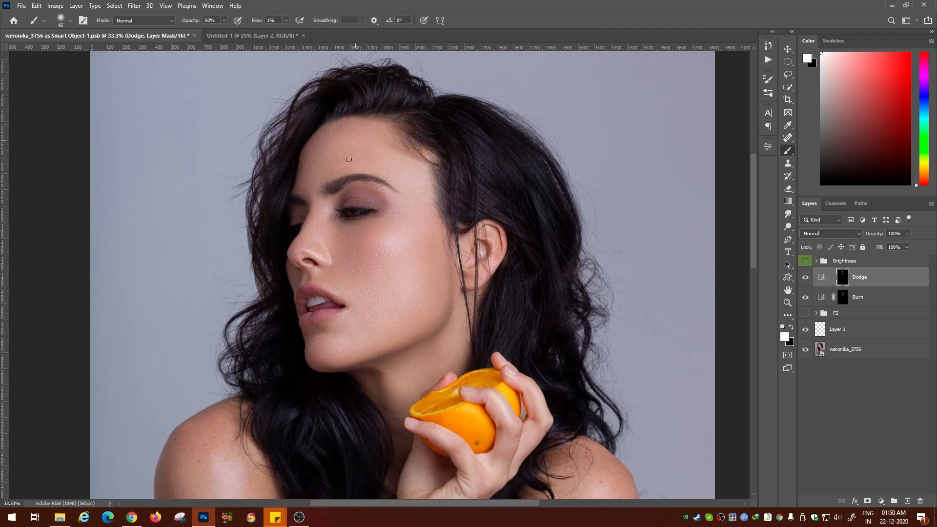
Step: Burn the forehead near the hairline with a smaller brush and dodge the corner of the mouth with brush size 30
key(bracketleft)
key(bracketleft)
key(alt+bracketleft)
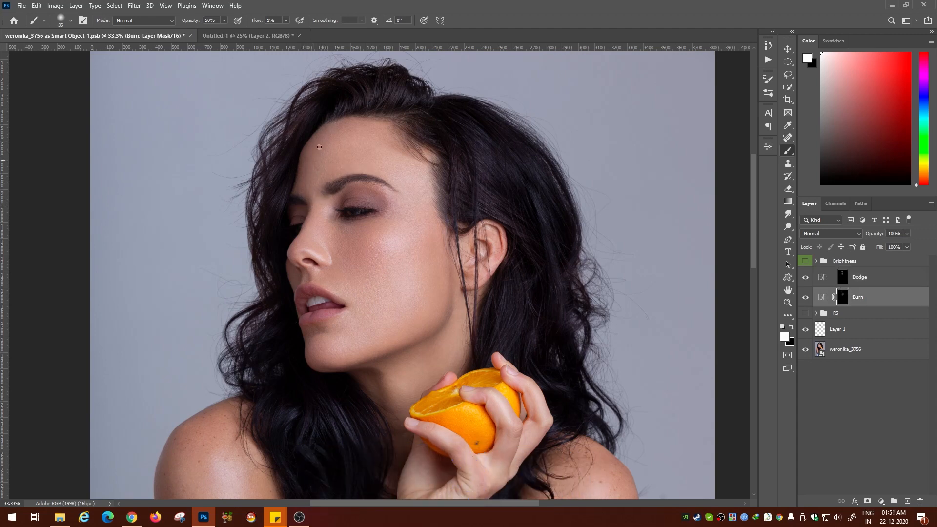
key(bracketleft)
key(alt+bracketright)
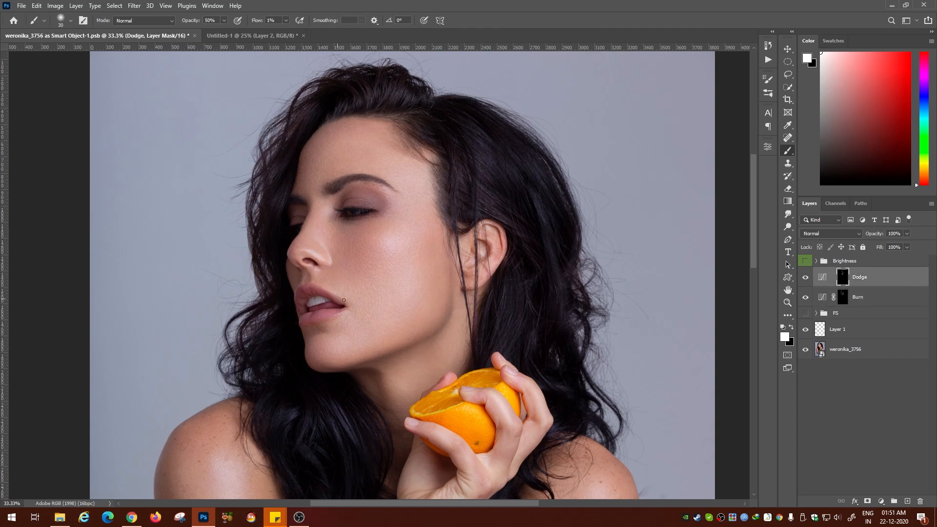
Step: Set the brush flow to 3% and burn around the nostril on the Burn mask with brush size 50
click(843, 293)
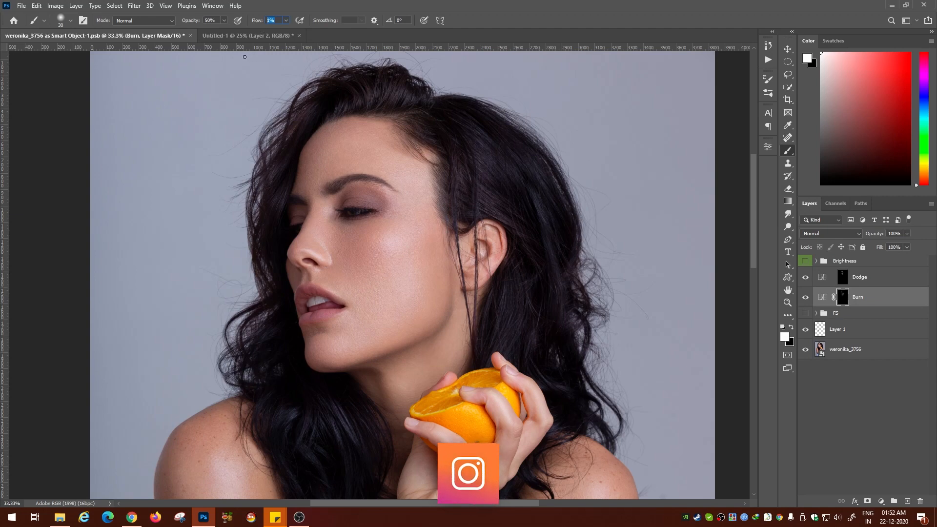
key(bracketright)
key(bracketright)
key(bracketright)
key(bracketright)
key(bracketright)
key(bracketright)
key(bracketright)
key(bracketright)
key(bracketright)
key(bracketright)
key(bracketright)
key(shift+0)
key(shift+3)
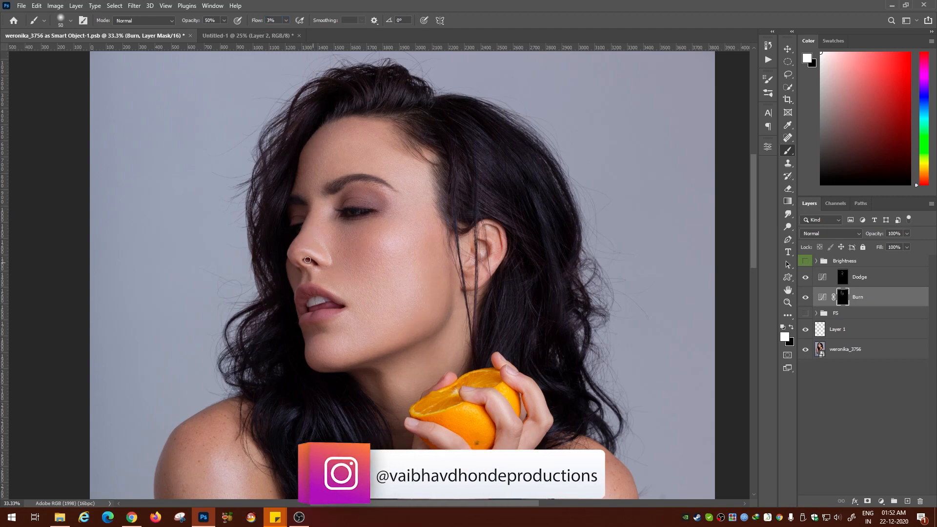
Step: Burn the edge of the face in front of the ear with brush size 90
key(bracketleft)
key(bracketleft)
key(bracketleft)
key(bracketleft)
key(bracketleft)
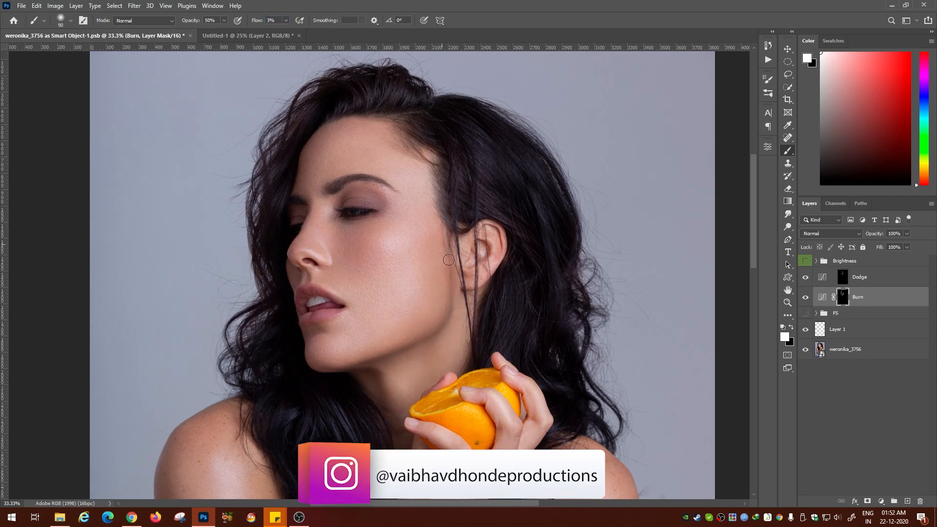
Step: Toggle the Dodge and Burn layers off and on, singly and together, to compare the portrait before and after
click(805, 297)
click(805, 297)
click(806, 277)
click(805, 278)
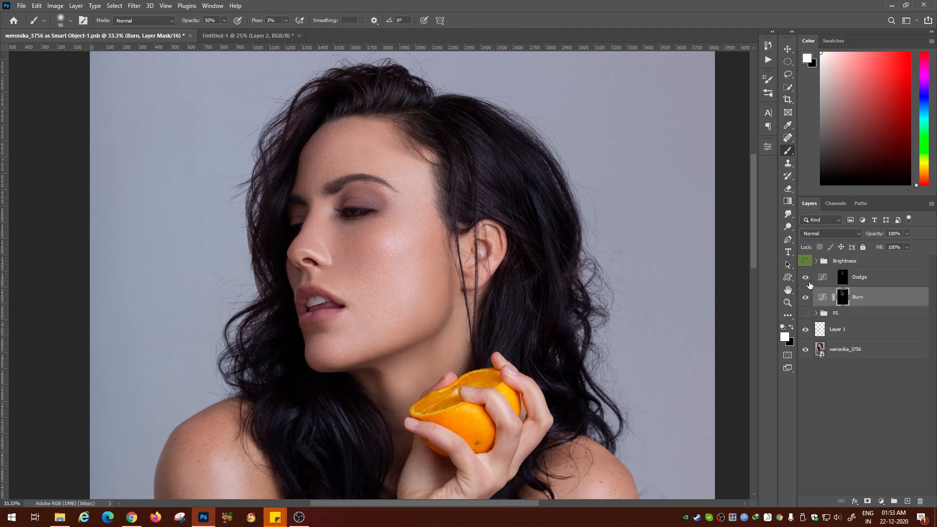
drag(805, 278, 806, 298)
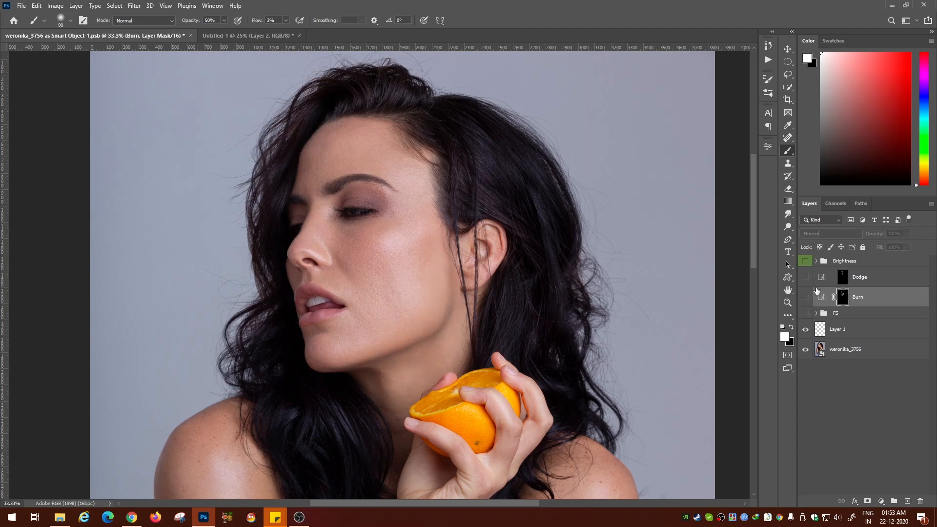
drag(809, 278, 811, 296)
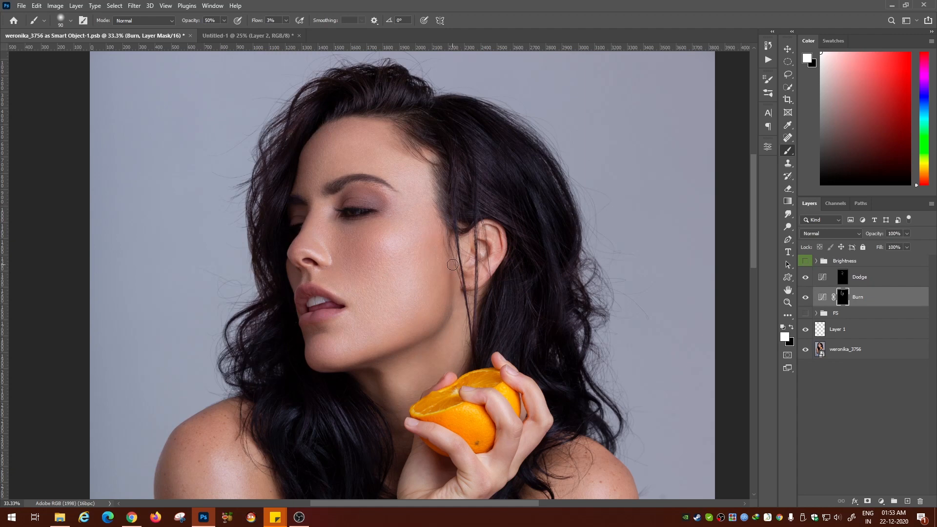
click(805, 276)
click(806, 296)
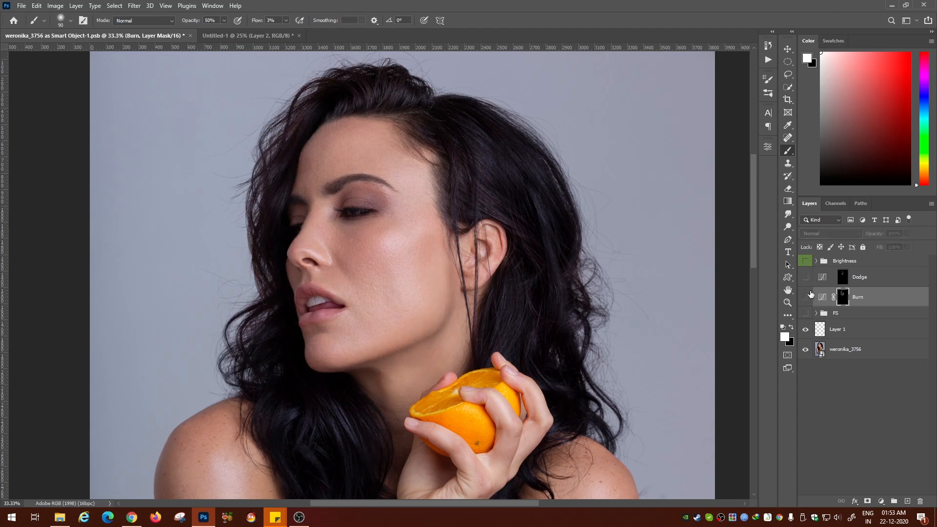
click(805, 277)
click(806, 297)
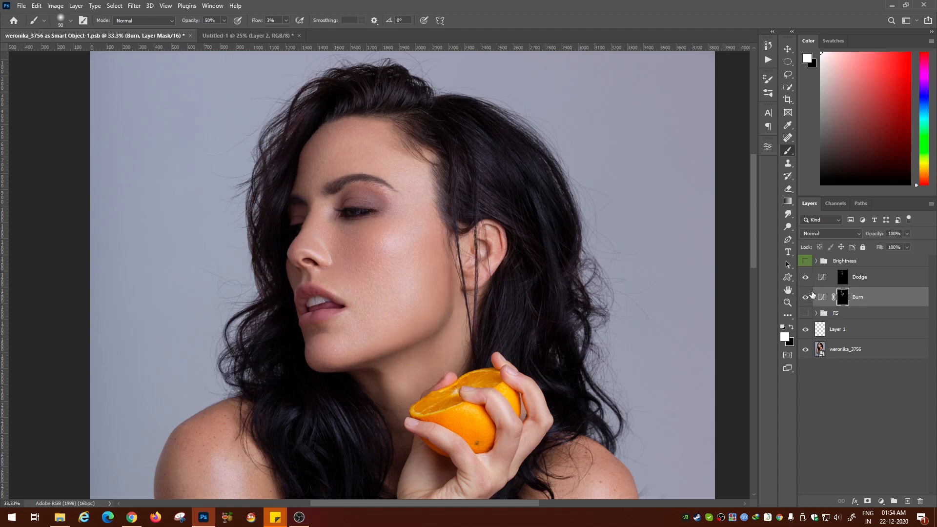